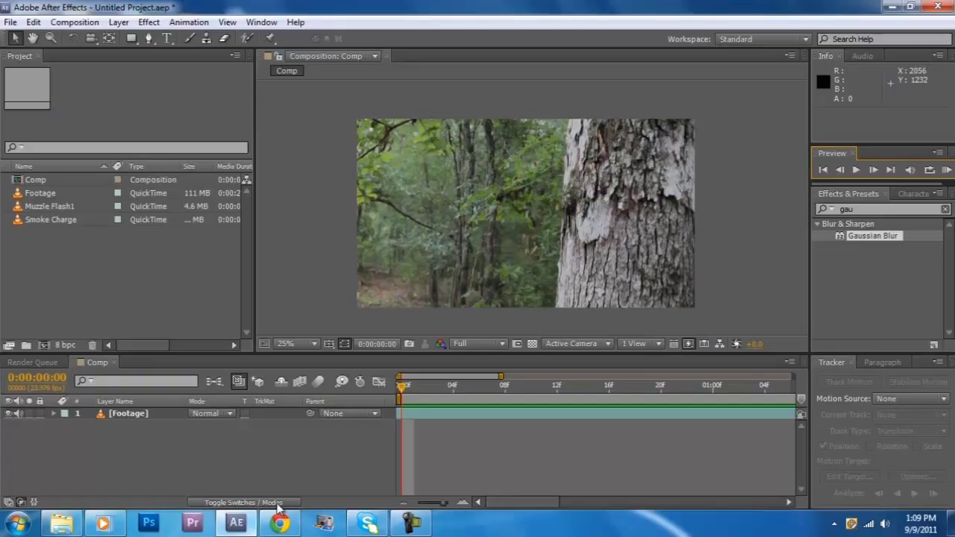
# Step: Preview the footage, then park the time indicator at 0:00:01:04 where the man aims the pistol
pyautogui.click(948, 171)
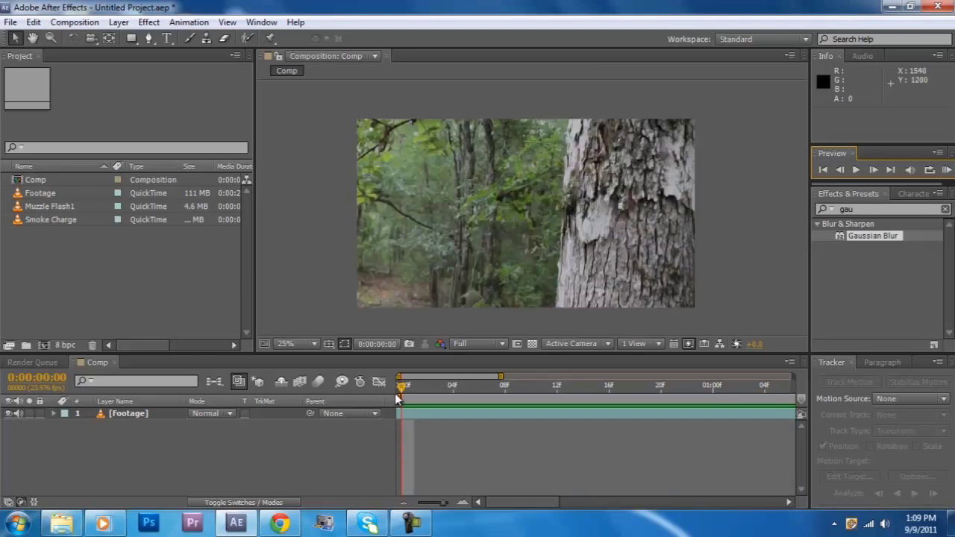
pyautogui.moveTo(400, 390); pyautogui.dragTo(712, 427)
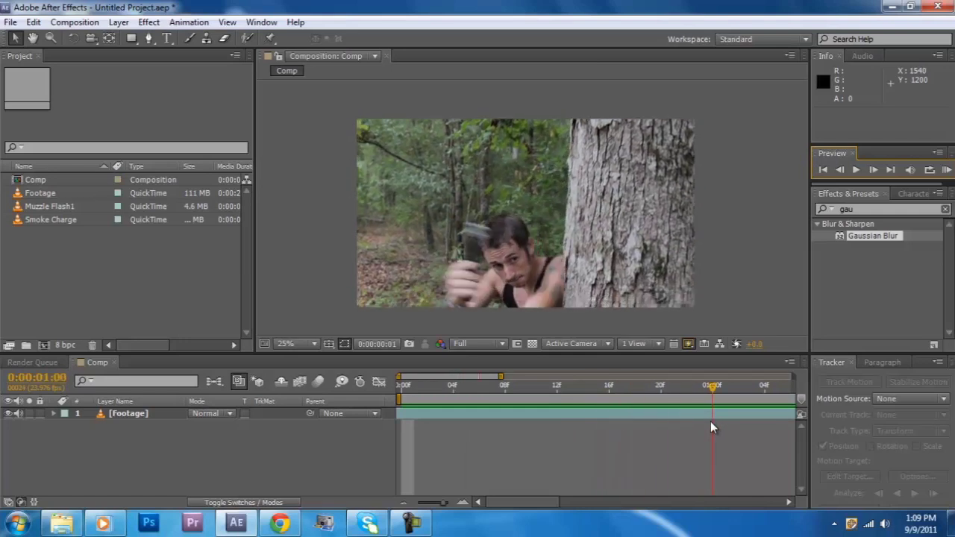
pyautogui.scroll(2, 577, 312)
pyautogui.moveTo(577, 312); pyautogui.dragTo(522, 206)
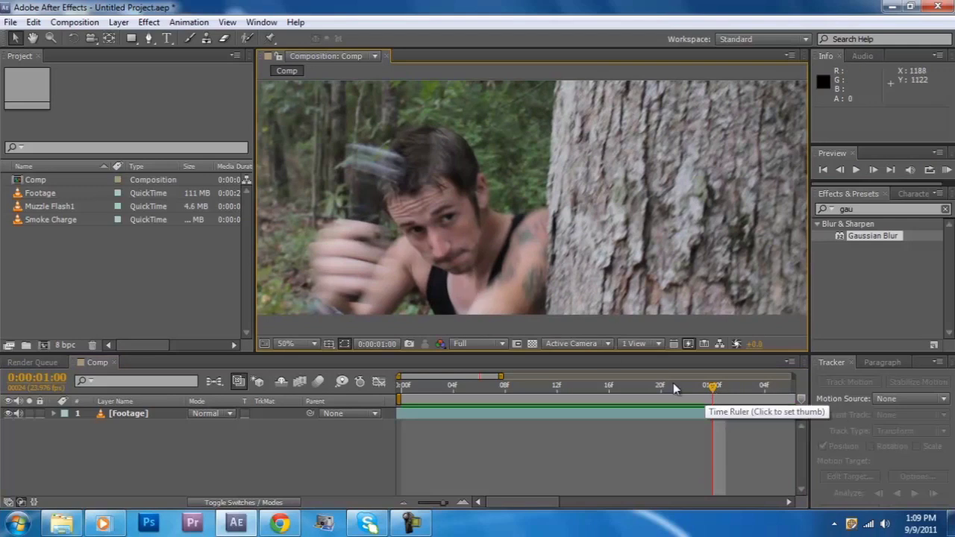
pyautogui.scroll(-2, 487, 243)
pyautogui.moveTo(500, 243); pyautogui.dragTo(442, 306)
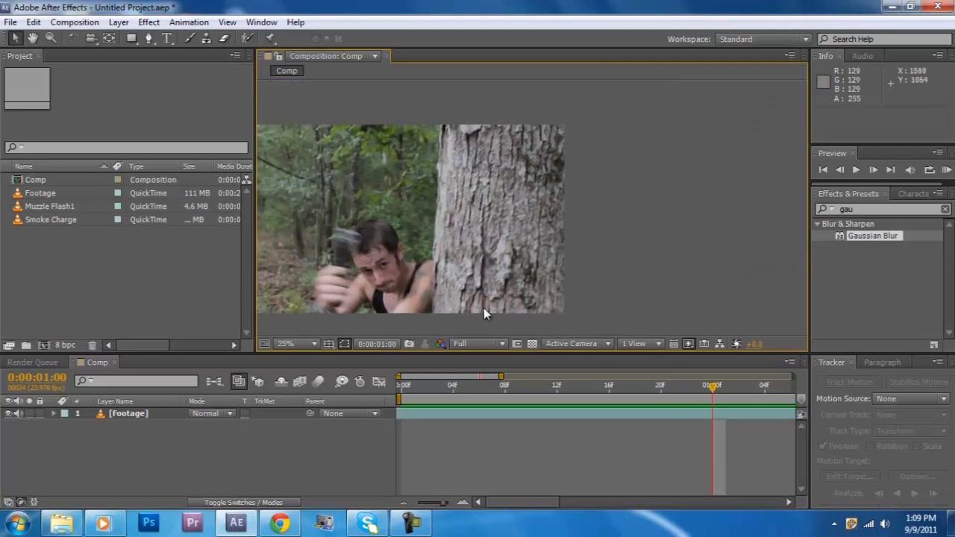
pyautogui.moveTo(718, 387); pyautogui.dragTo(773, 399)
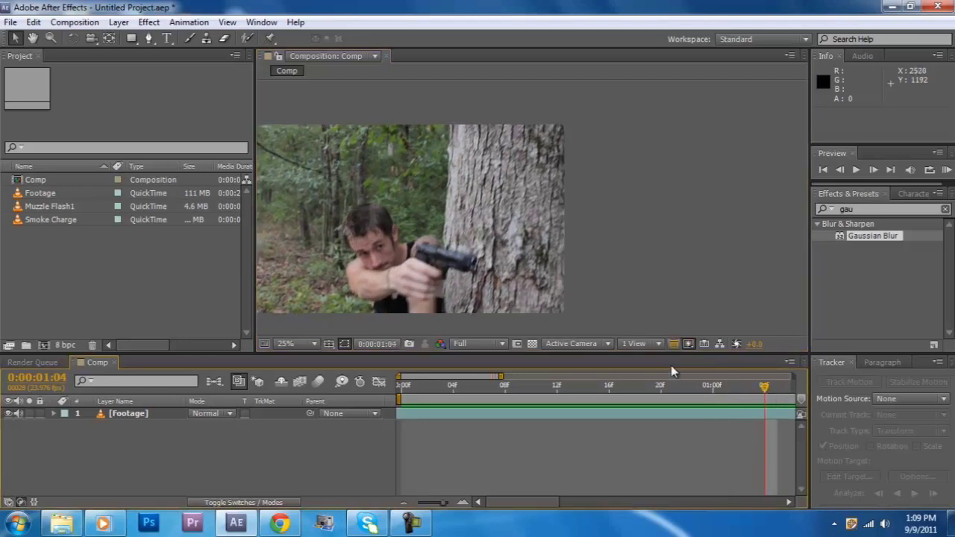
pyautogui.moveTo(521, 505); pyautogui.dragTo(575, 504)
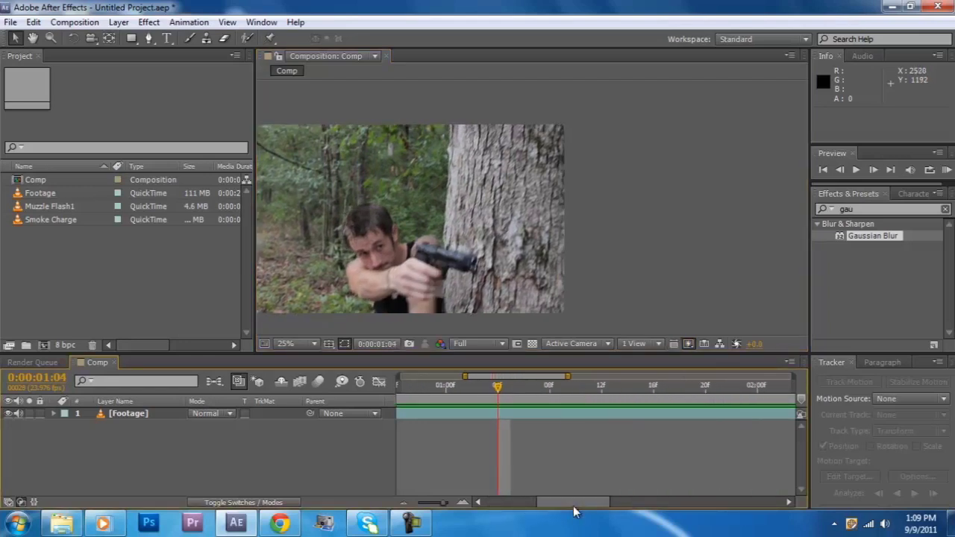
# Step: Duplicate the Footage layer, switch to the Pen tool, and zoom in on the gun
pyautogui.click(507, 415)
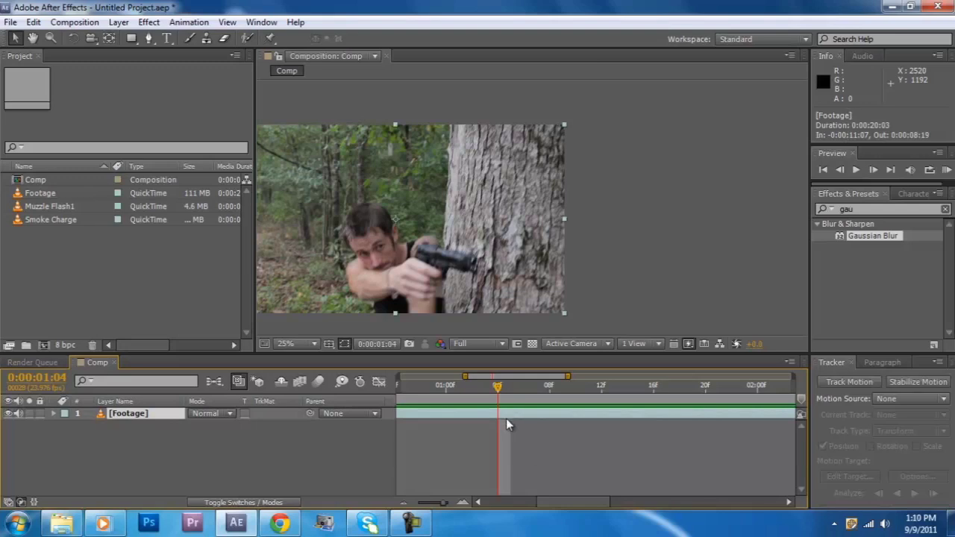
pyautogui.hotkey('ctrl', 'd')
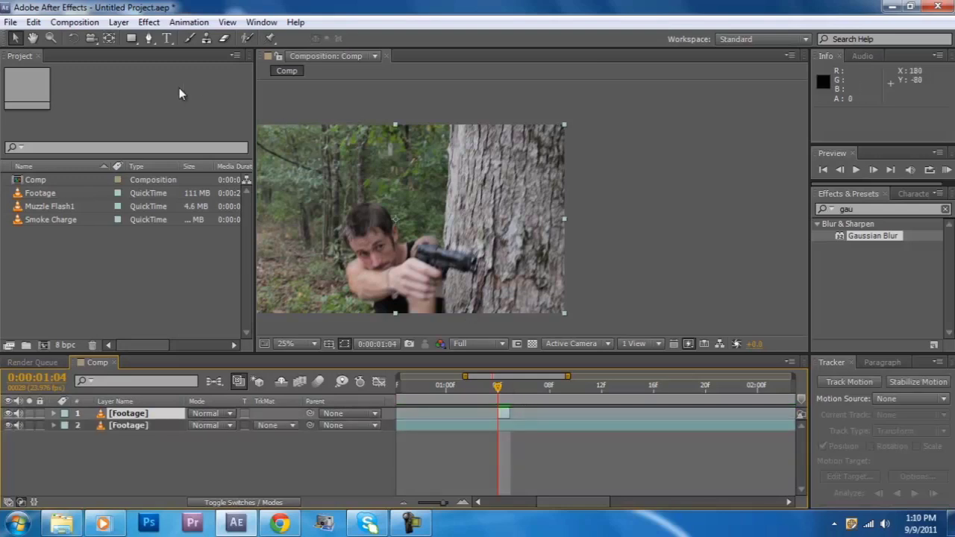
pyautogui.click(163, 40)
pyautogui.click(148, 39)
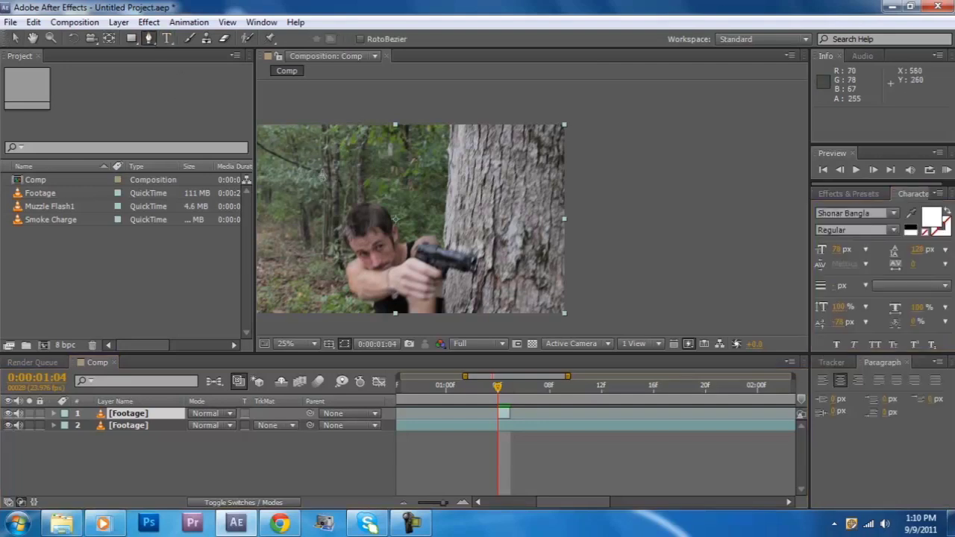
pyautogui.press('.')
pyautogui.press('.')
pyautogui.moveTo(417, 312); pyautogui.dragTo(544, 272)
pyautogui.scroll(3, 546, 273)
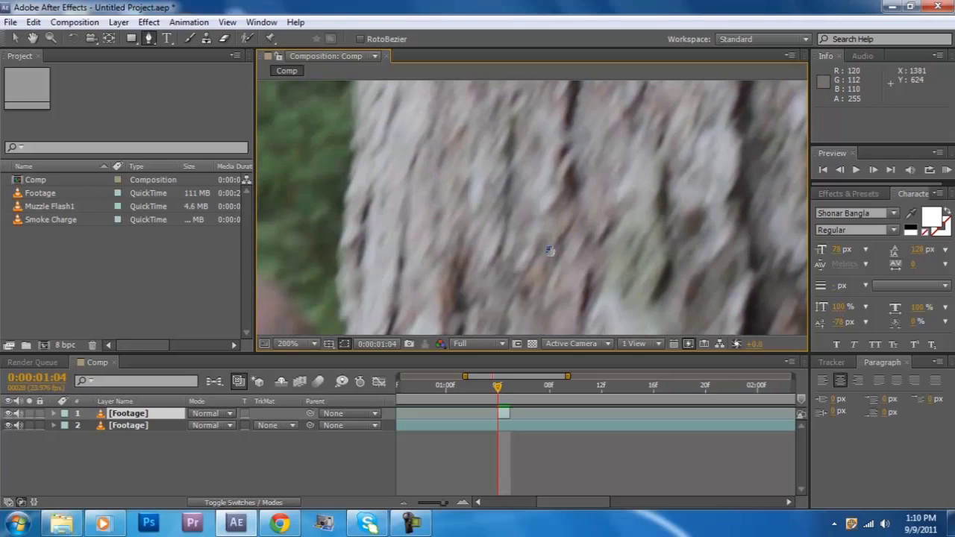
pyautogui.scroll(-2, 594, 229)
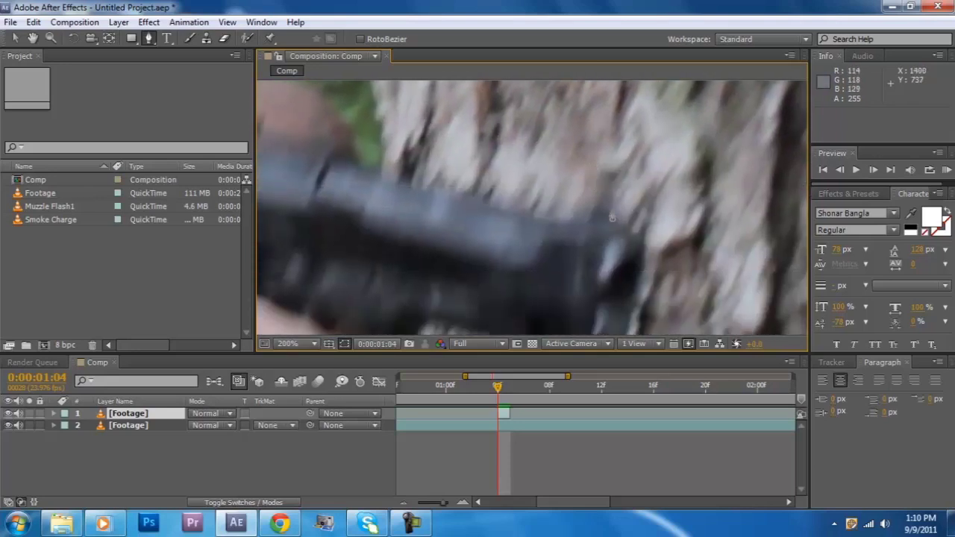
# Step: Trace mask points along the pistol barrel's top edge back to the gun's rear
pyautogui.click(603, 211)
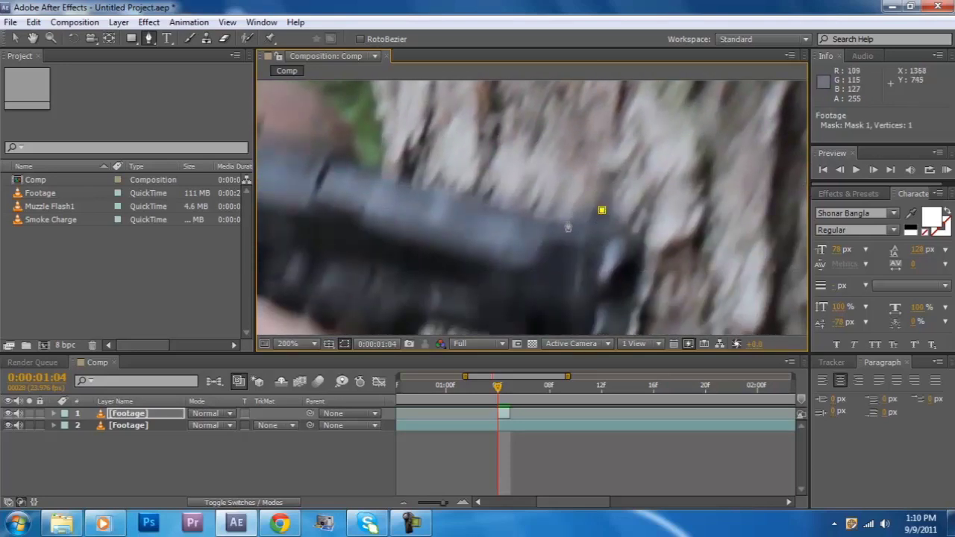
pyautogui.click(580, 222)
pyautogui.moveTo(435, 193); pyautogui.dragTo(631, 244)
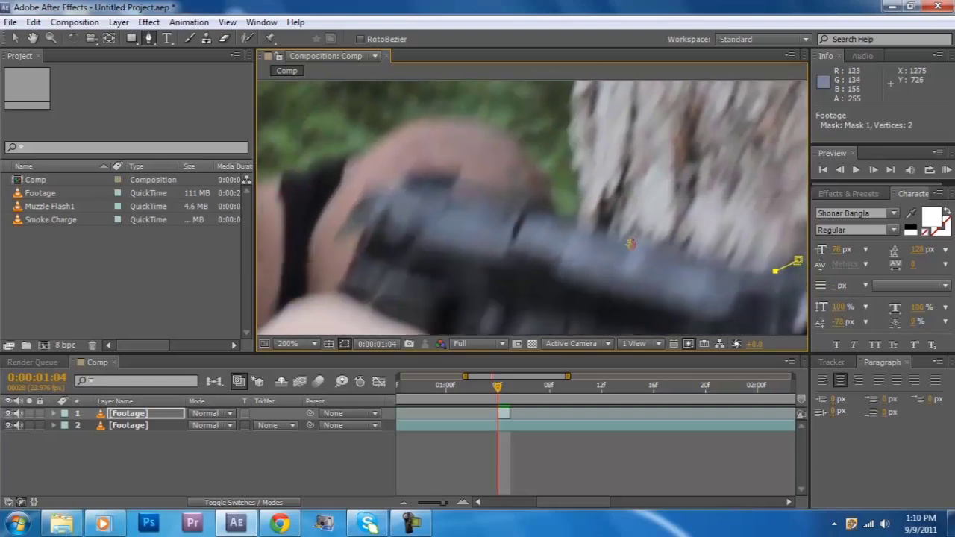
pyautogui.click(558, 212)
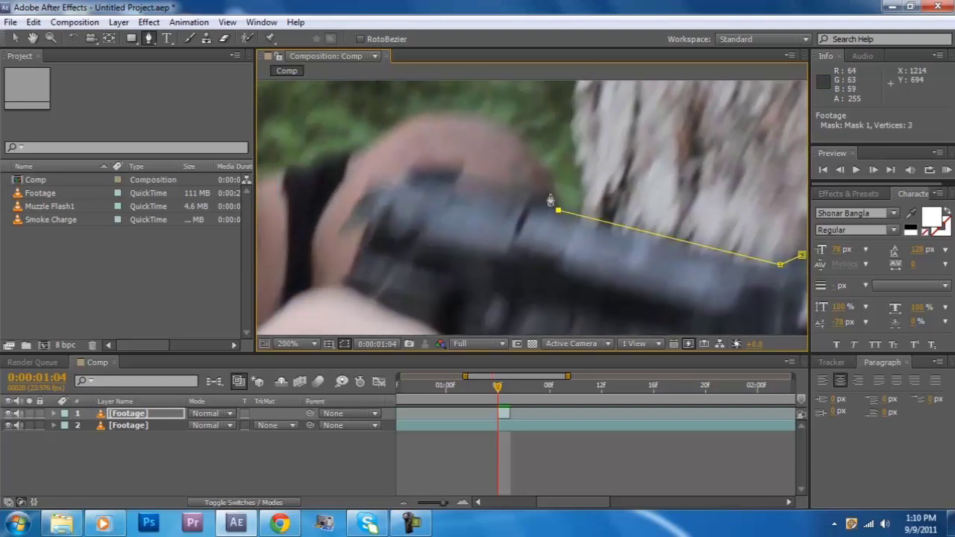
pyautogui.click(550, 196)
pyautogui.click(488, 184)
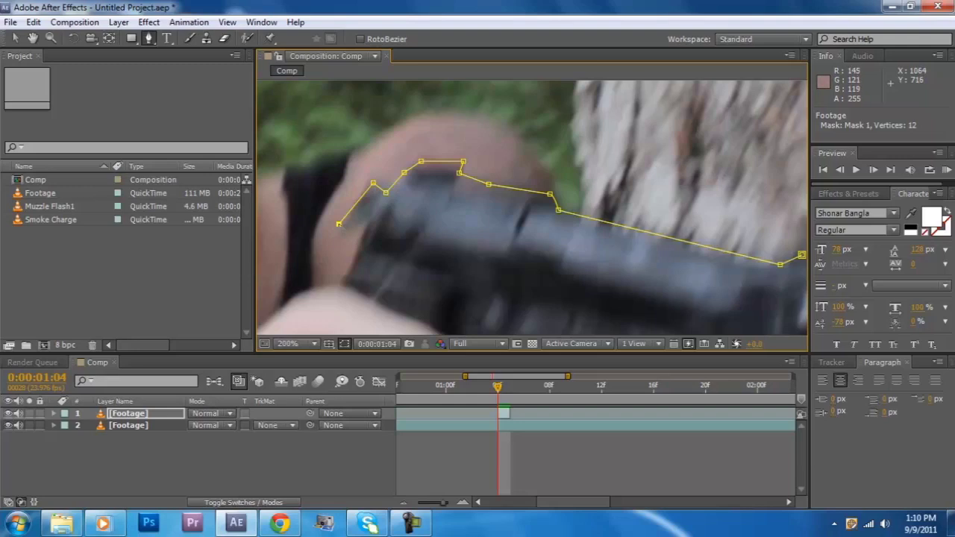
pyautogui.click(357, 262)
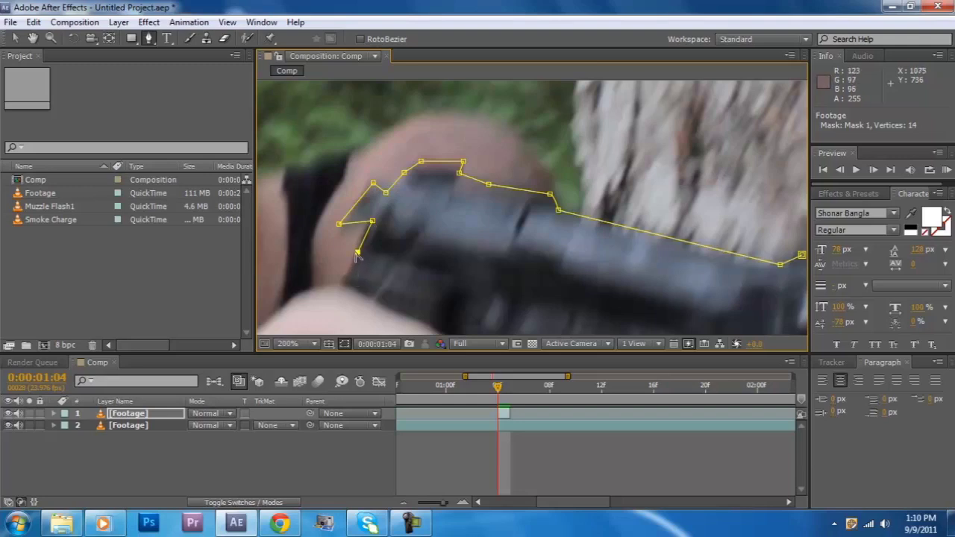
# Step: Finish the mask along the barrel's underside and muzzle, closing it at the first point
pyautogui.moveTo(473, 282); pyautogui.dragTo(315, 214)
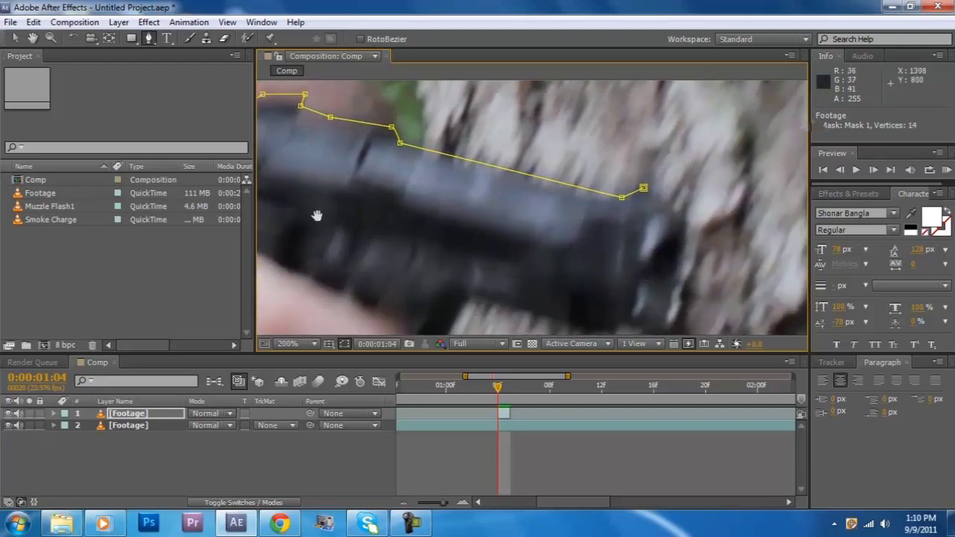
pyautogui.click(588, 272)
pyautogui.click(624, 273)
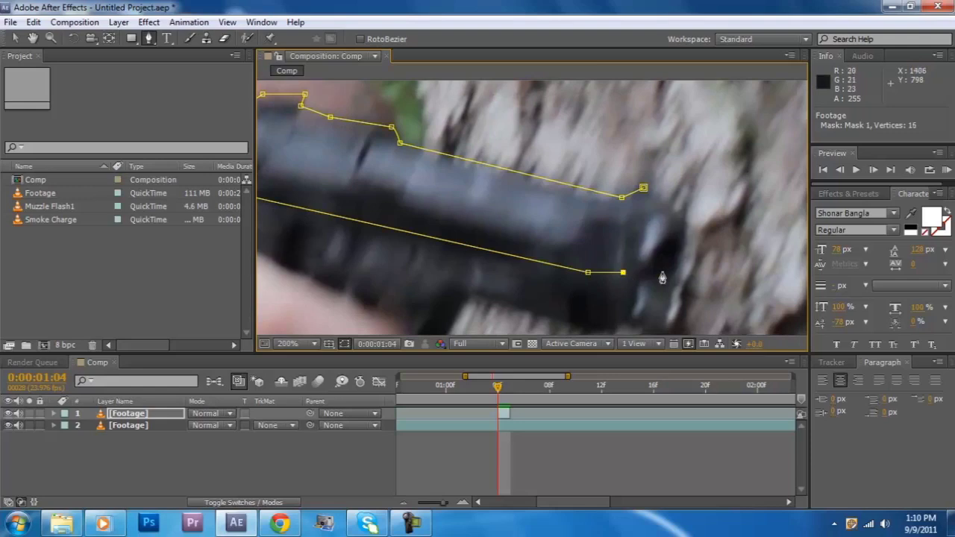
pyautogui.moveTo(682, 247); pyautogui.dragTo(676, 283)
pyautogui.click(671, 203)
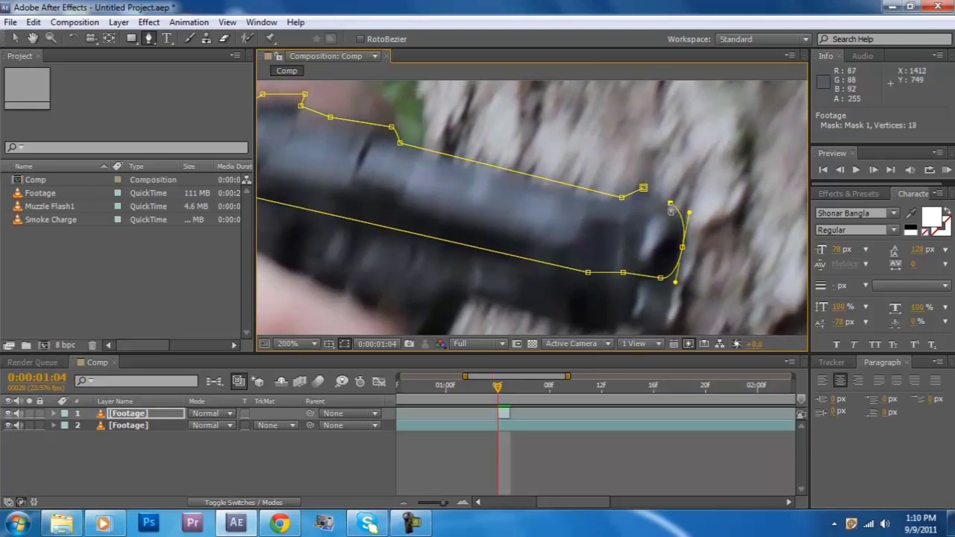
pyautogui.click(652, 196)
pyautogui.click(644, 188)
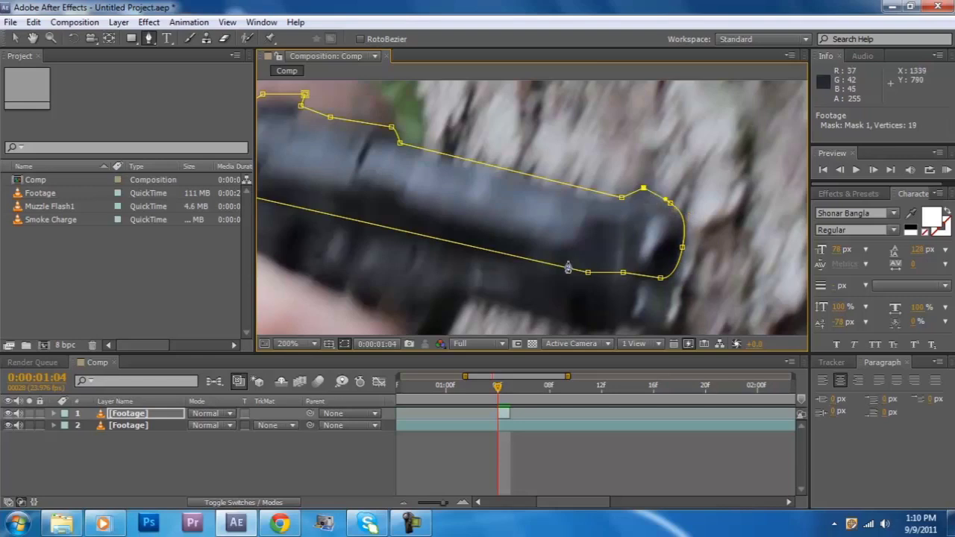
pyautogui.press(',')
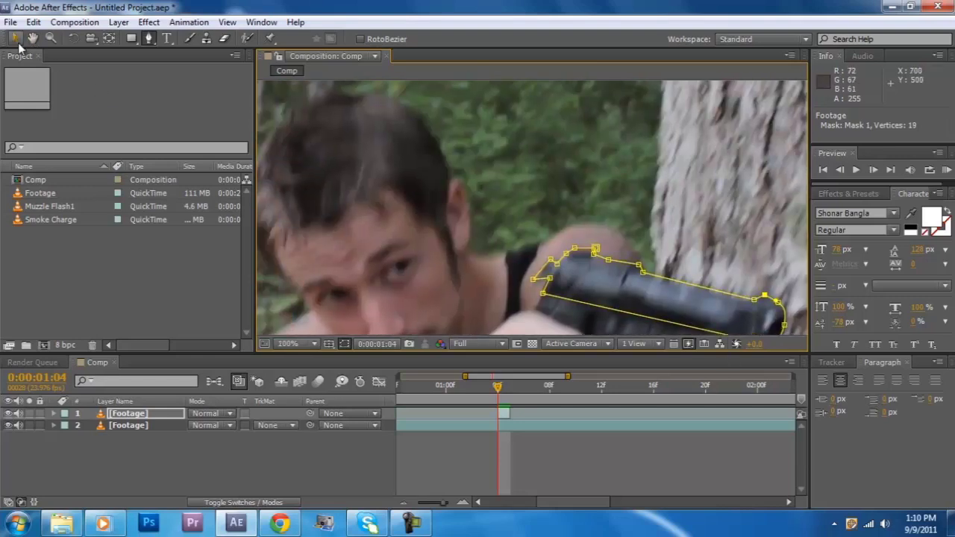
# Step: Move the masked pistol copy up-left to Position 824, 506 and deselect it
pyautogui.click(13, 40)
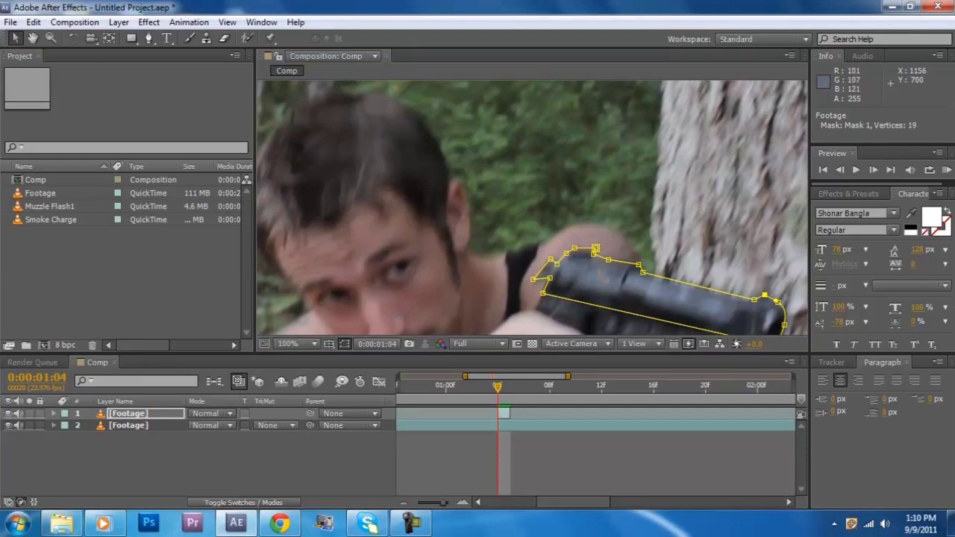
pyautogui.moveTo(619, 291); pyautogui.dragTo(525, 268)
pyautogui.scroll(-2, 675, 275)
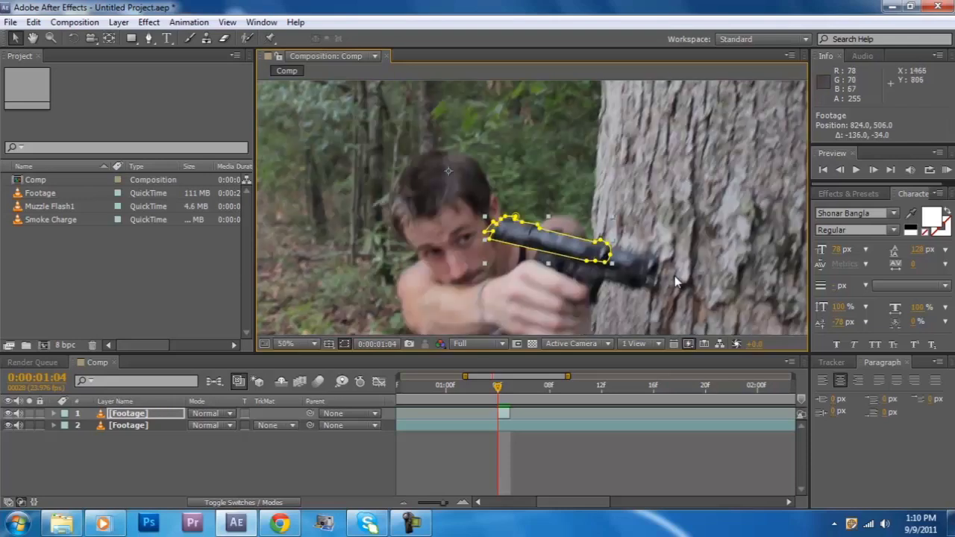
pyautogui.moveTo(670, 295); pyautogui.dragTo(512, 263)
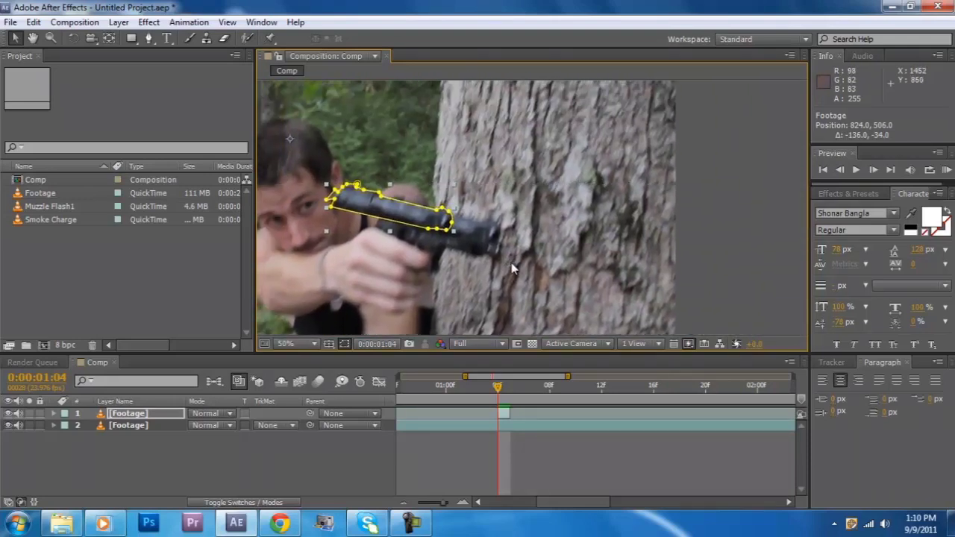
pyautogui.click(696, 228)
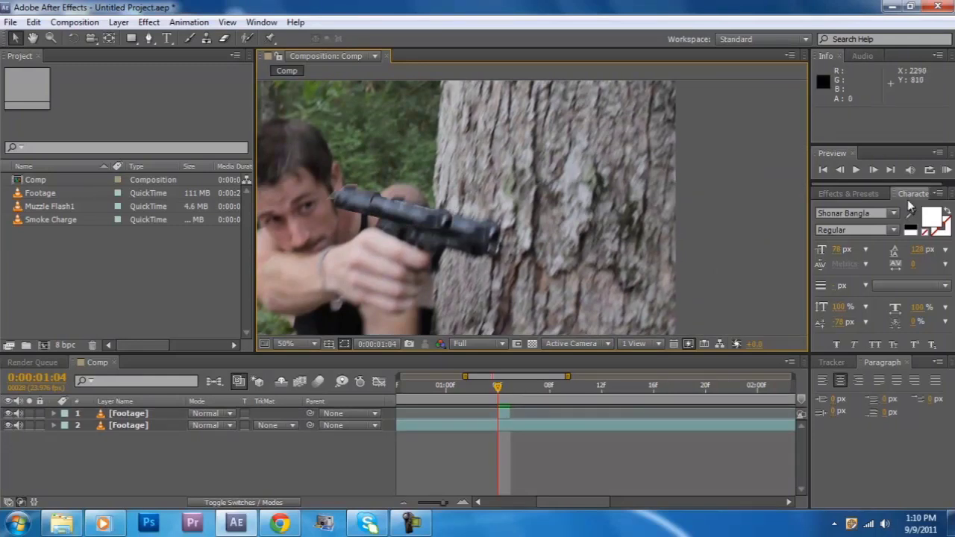
# Step: Apply Gaussian Blur to the masked gun layer with Blurriness 12.2
pyautogui.click(850, 192)
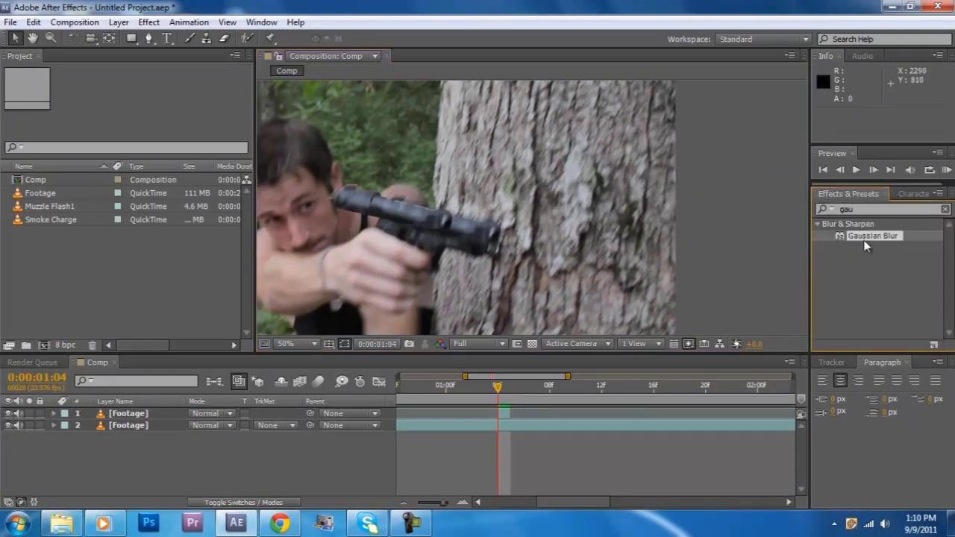
pyautogui.moveTo(859, 236); pyautogui.dragTo(508, 410)
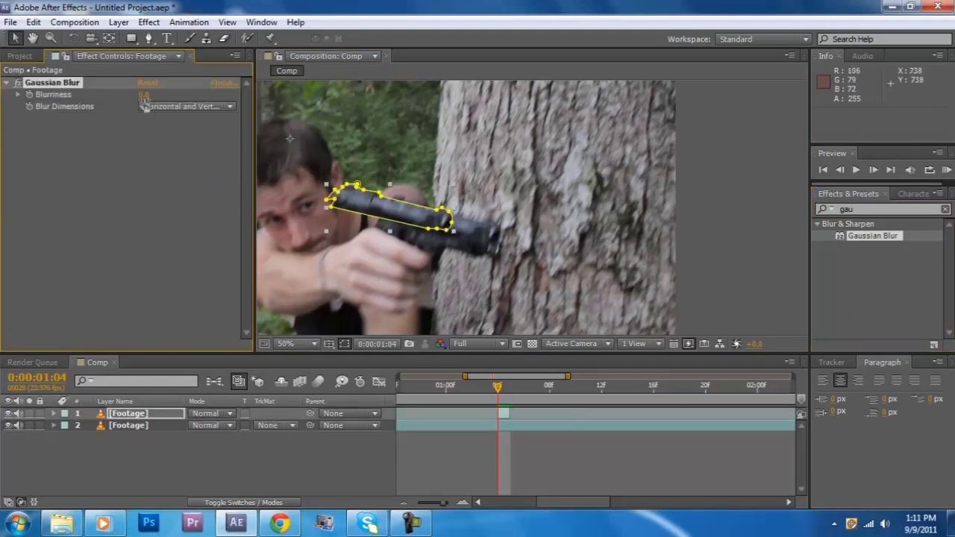
pyautogui.moveTo(148, 96); pyautogui.dragTo(174, 98)
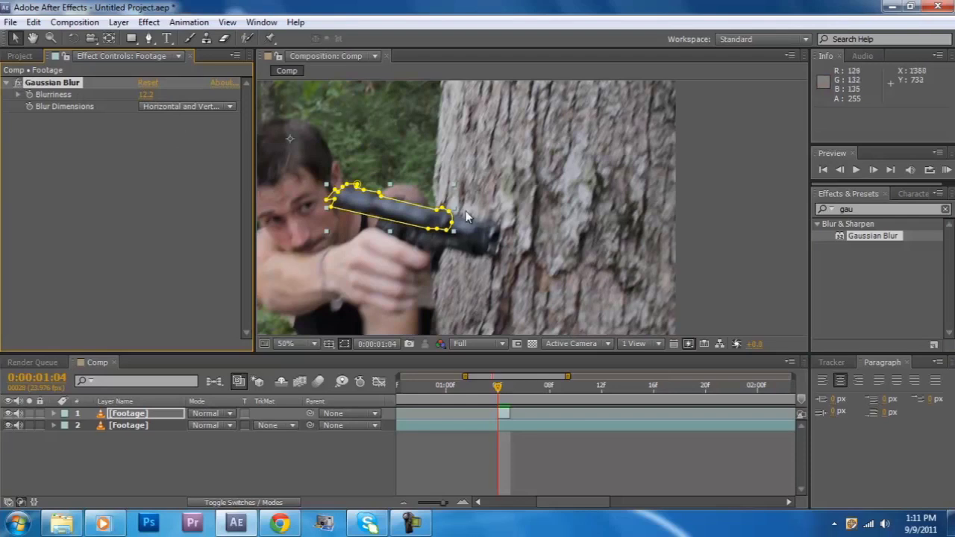
pyautogui.click(729, 299)
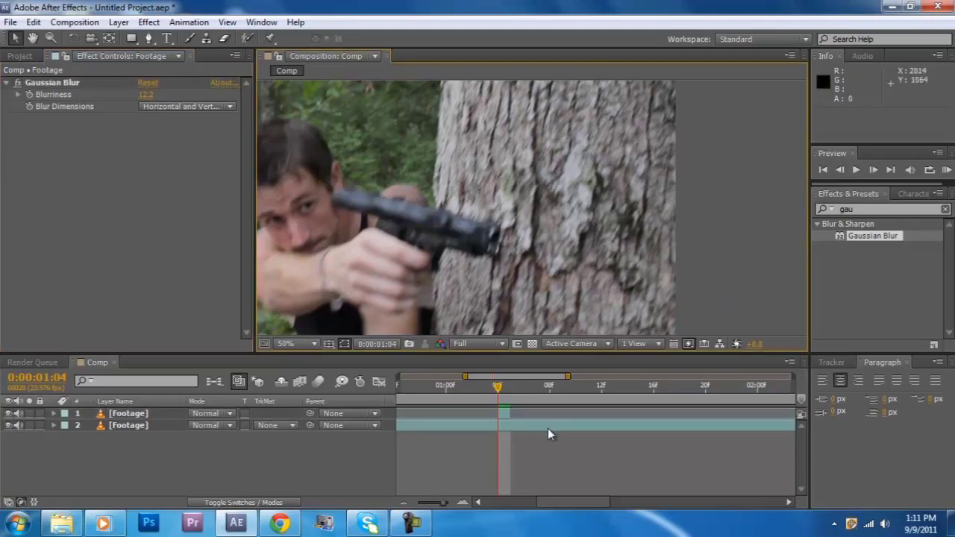
# Step: Duplicate the second Footage layer, trim it to a single frame, and return to 0:00:01:04
pyautogui.moveTo(536, 397); pyautogui.dragTo(629, 403)
pyautogui.click(629, 425)
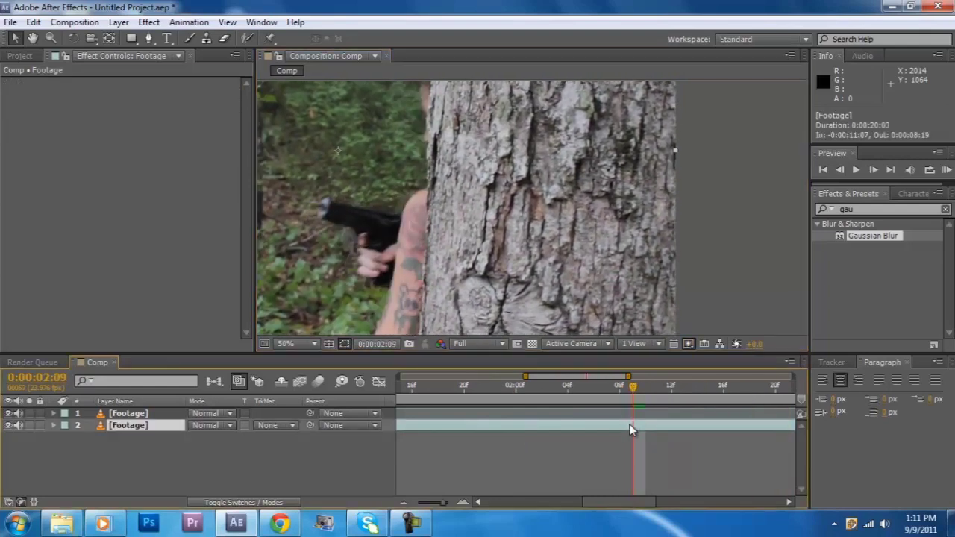
pyautogui.hotkey('ctrl', 'd')
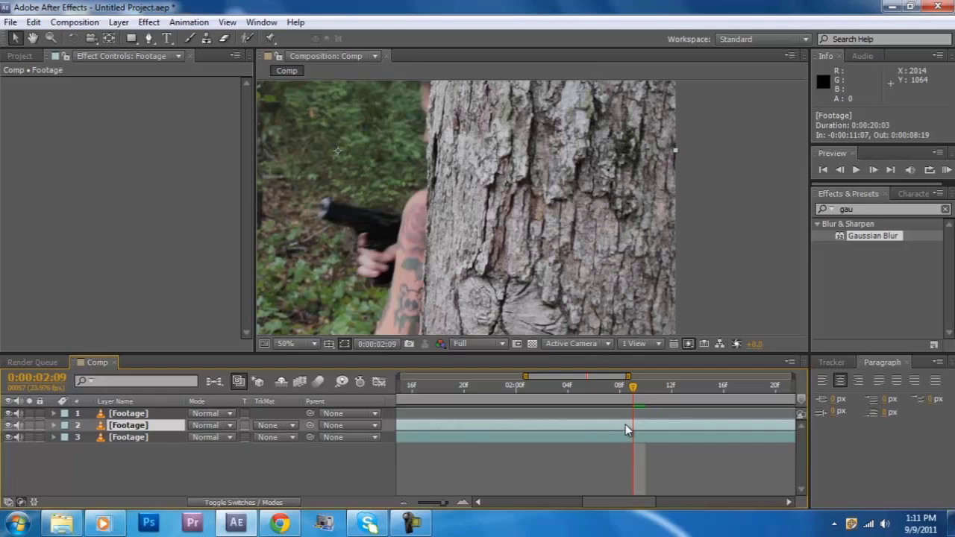
pyautogui.hotkey('alt', '[')
pyautogui.hotkey('alt', ']')
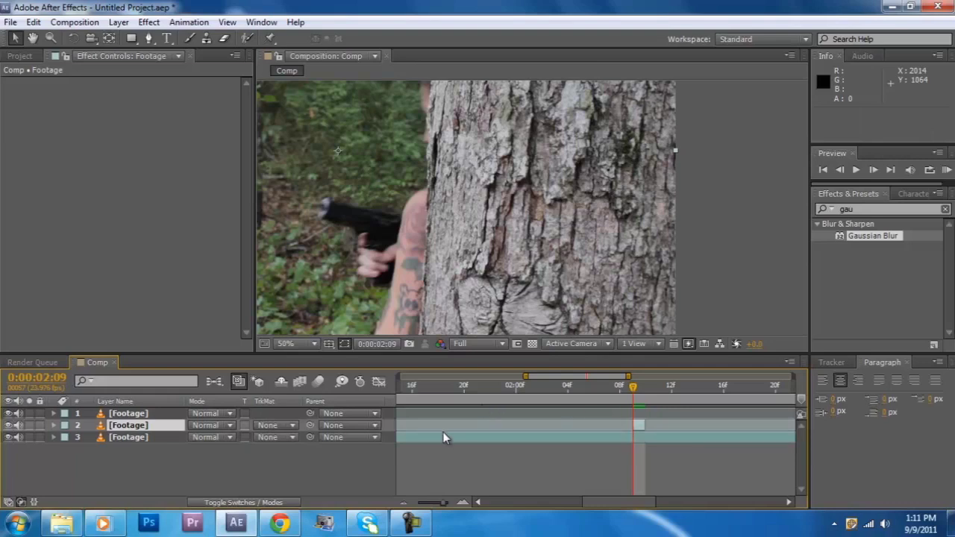
pyautogui.scroll(4, 450, 431)
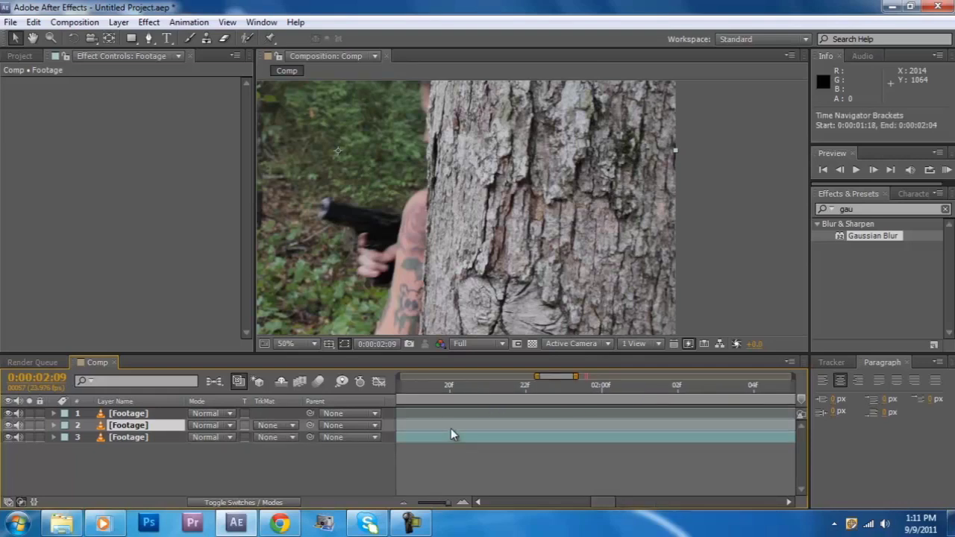
pyautogui.scroll(-4, 456, 422)
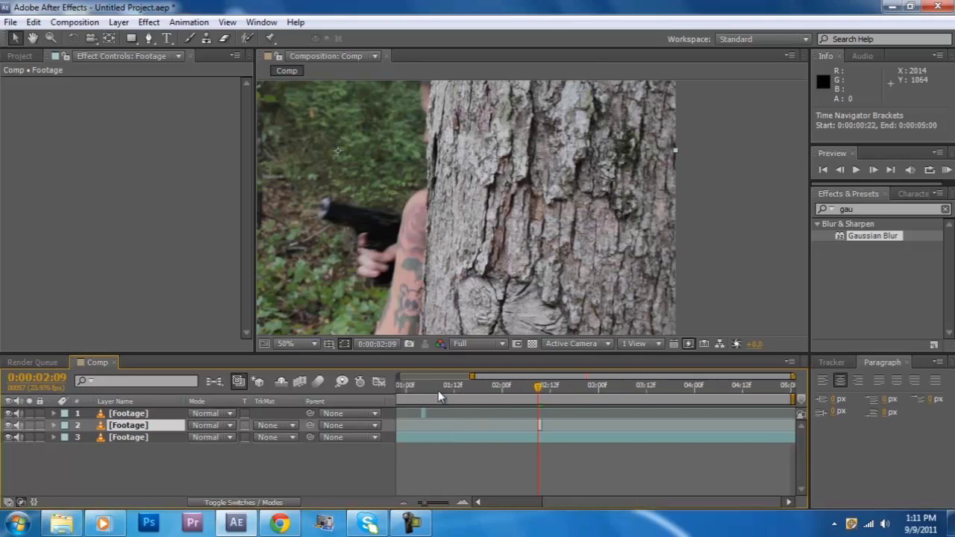
pyautogui.moveTo(439, 391); pyautogui.dragTo(423, 388)
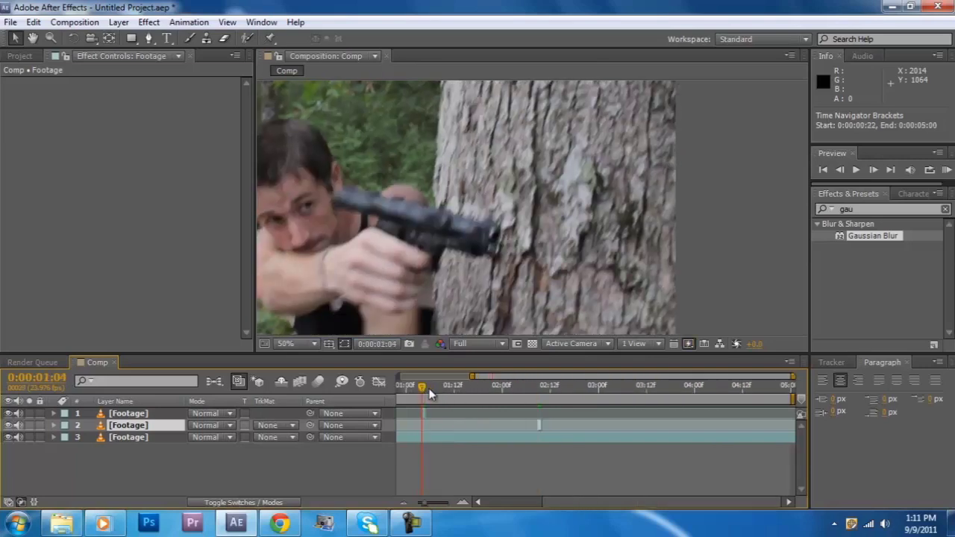
pyautogui.scroll(3, 429, 394)
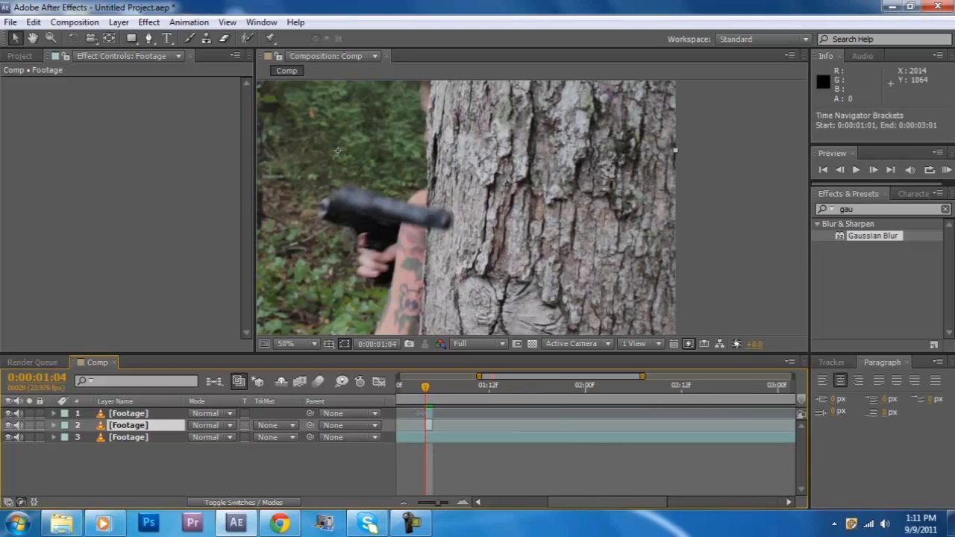
pyautogui.scroll(2, 430, 424)
pyautogui.moveTo(586, 513); pyautogui.dragTo(560, 522)
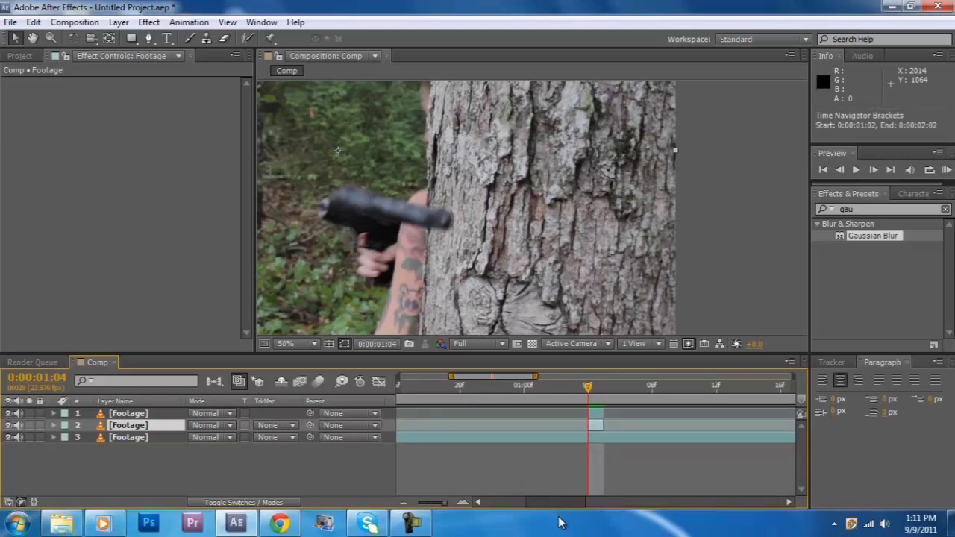
# Step: With Opacity temporarily lowered, nudge the single-frame layer 14 by 10 pixels into alignment, then restore 100%
pyautogui.press('t')
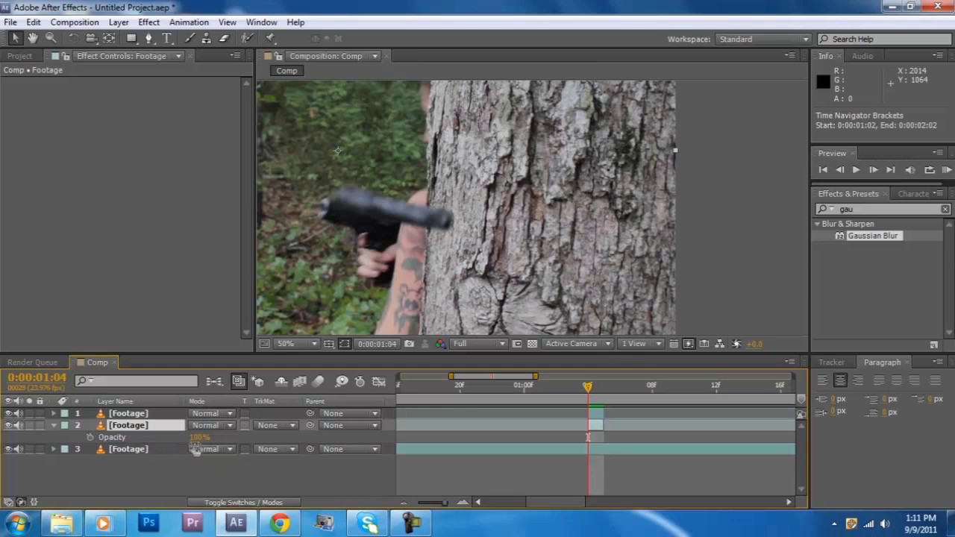
pyautogui.moveTo(198, 437); pyautogui.dragTo(155, 438)
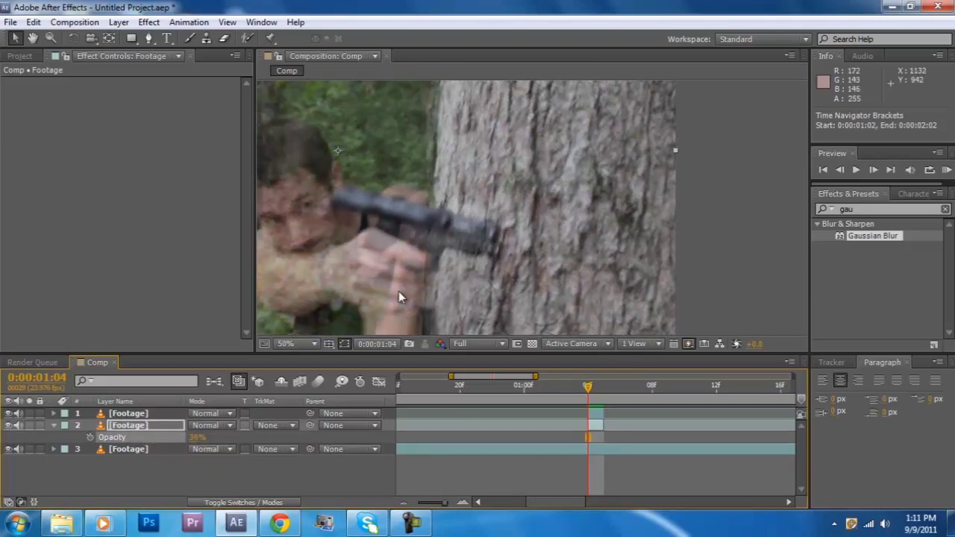
pyautogui.moveTo(369, 142); pyautogui.dragTo(375, 150)
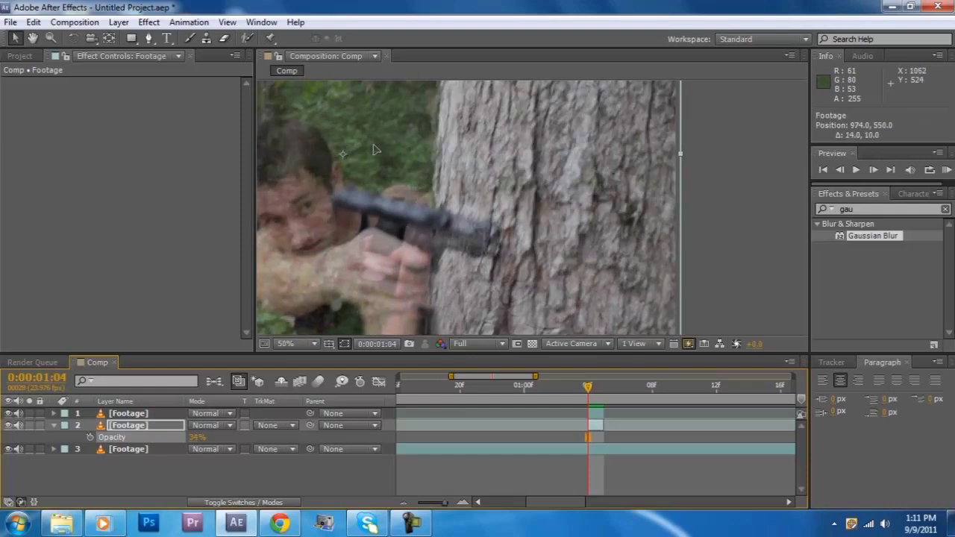
pyautogui.click(763, 185)
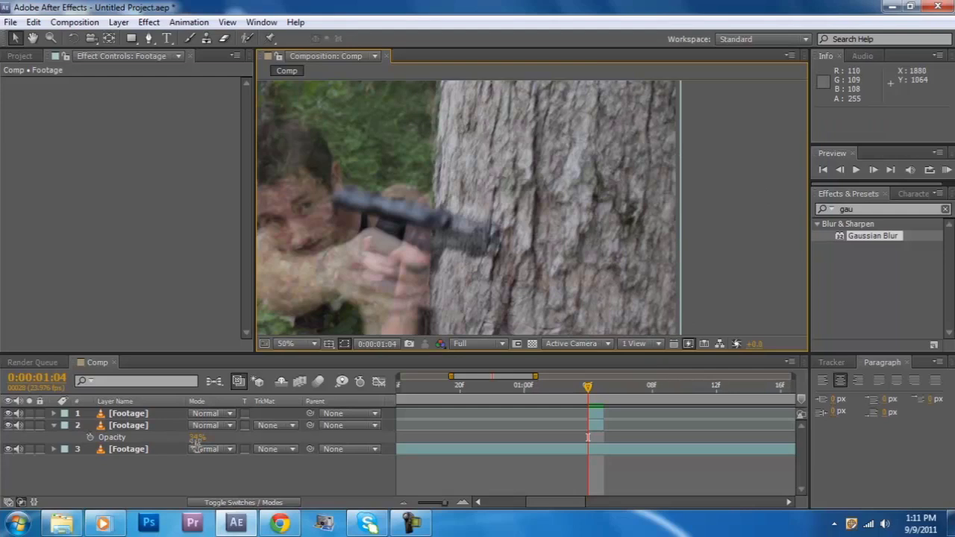
pyautogui.moveTo(197, 438); pyautogui.dragTo(256, 442)
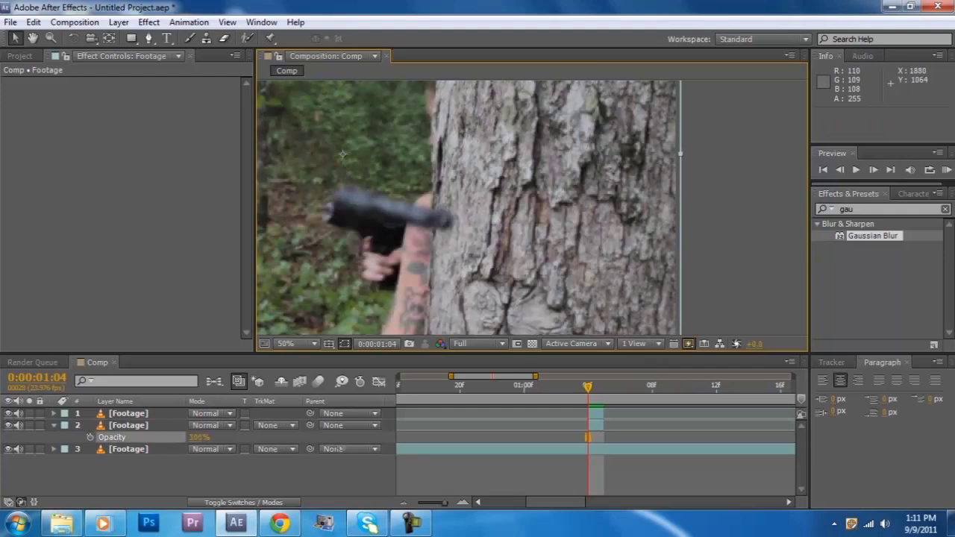
# Step: Duplicate the third Footage layer, move the copy above layer 2, and hide Opacity
pyautogui.click(471, 452)
pyautogui.hotkey('ctrl', 'd')
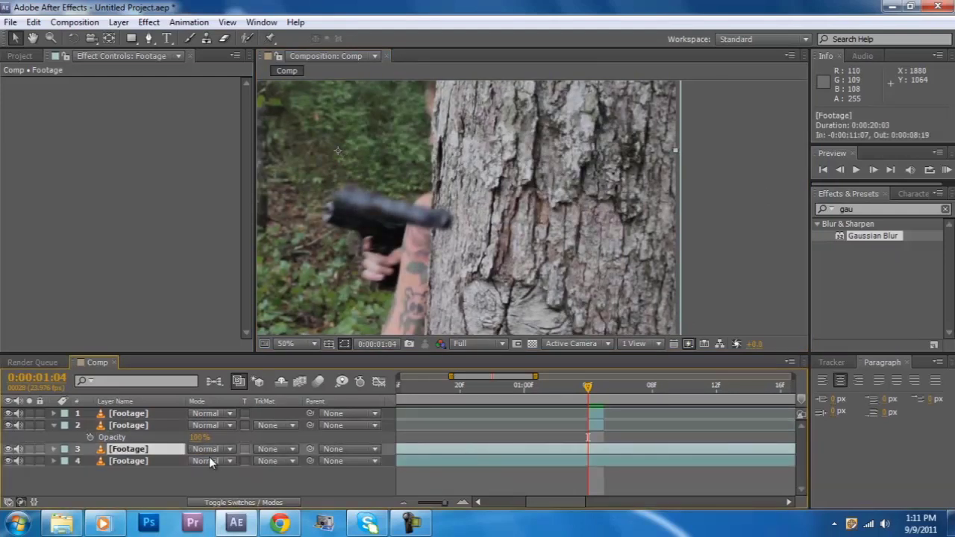
pyautogui.moveTo(173, 452); pyautogui.dragTo(174, 417)
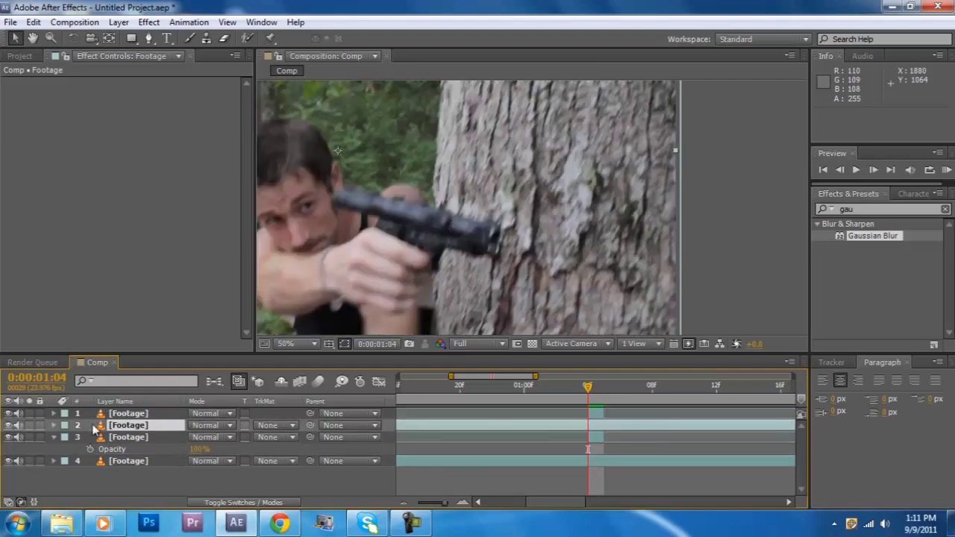
pyautogui.click(53, 438)
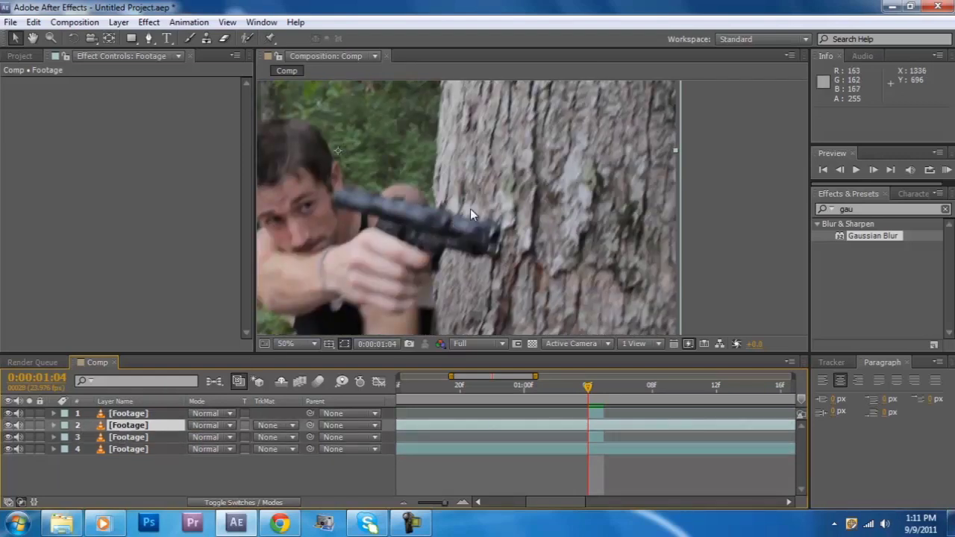
# Step: Draw a closed Pen mask on layer 2 around the muzzle area and across the tree bark
pyautogui.click(149, 39)
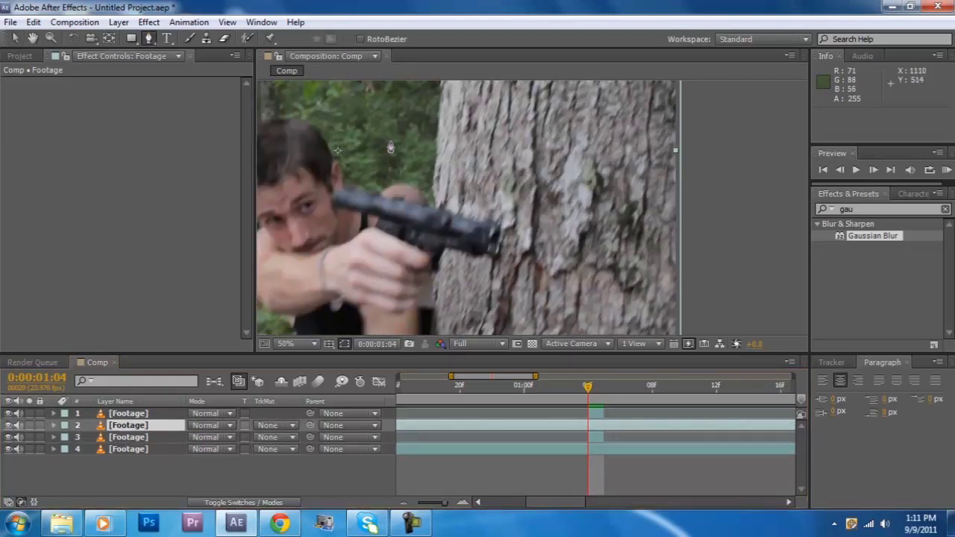
pyautogui.click(452, 197)
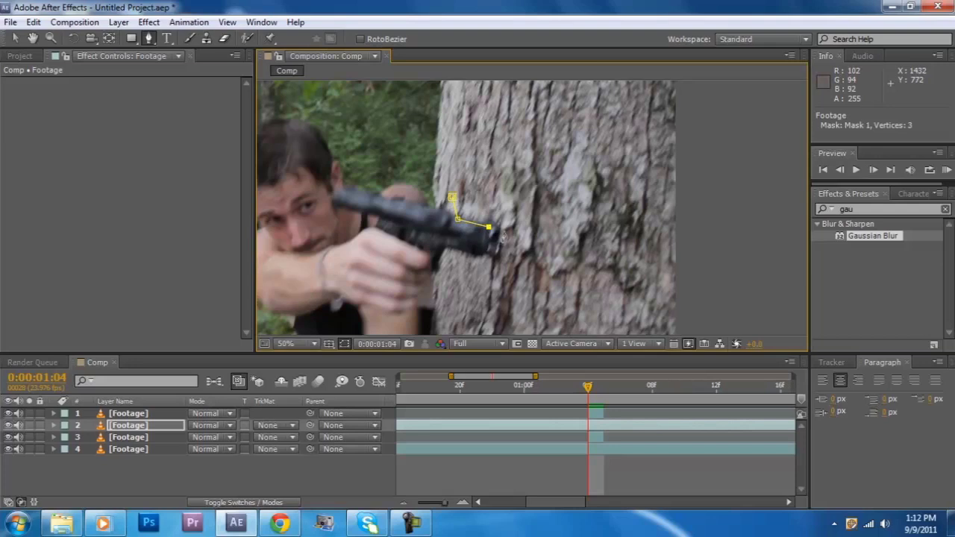
pyautogui.scroll(2, 514, 254)
pyautogui.click(509, 199)
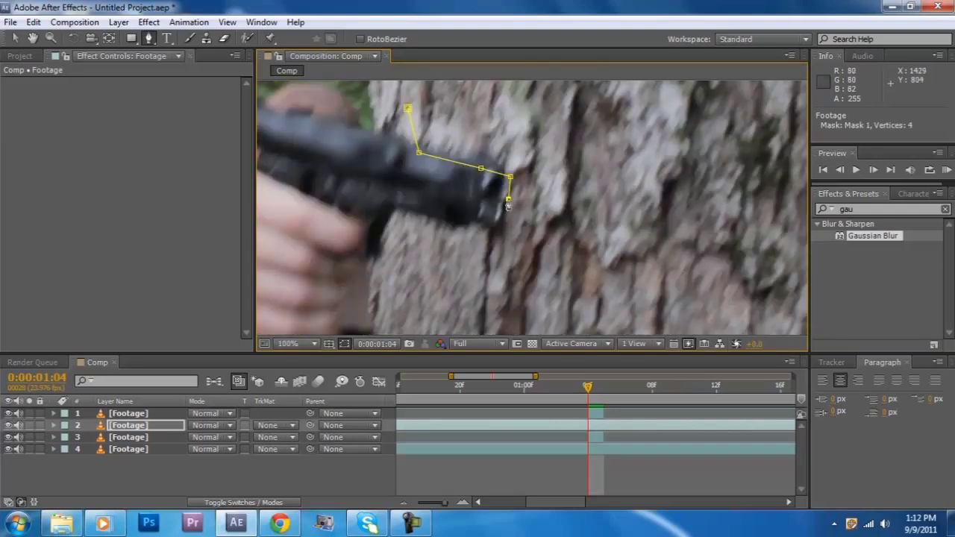
pyautogui.click(431, 187)
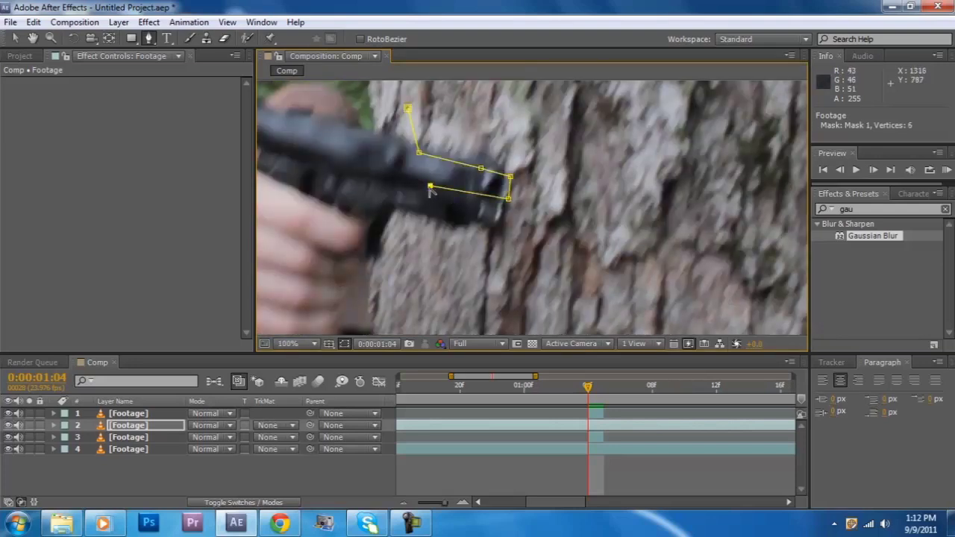
pyautogui.click(508, 200)
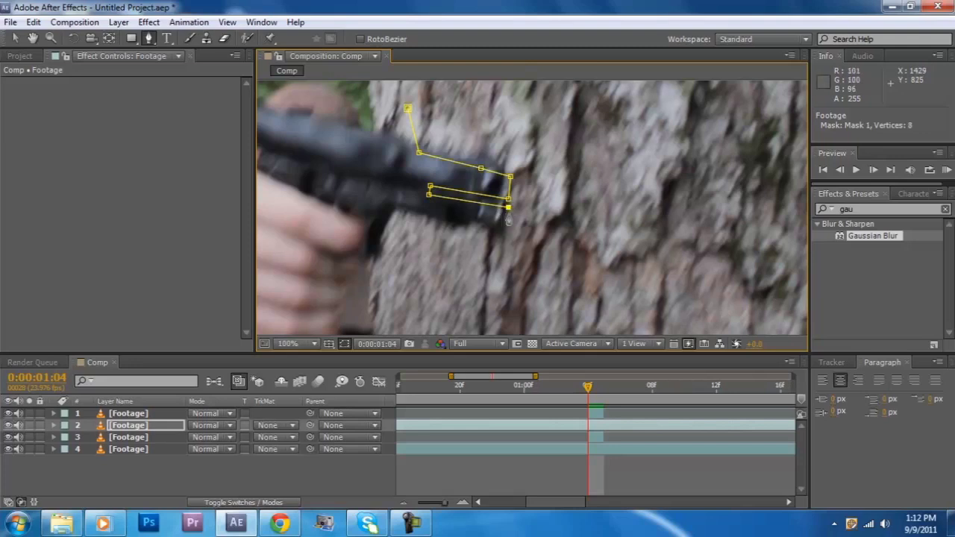
pyautogui.click(500, 235)
pyautogui.click(408, 224)
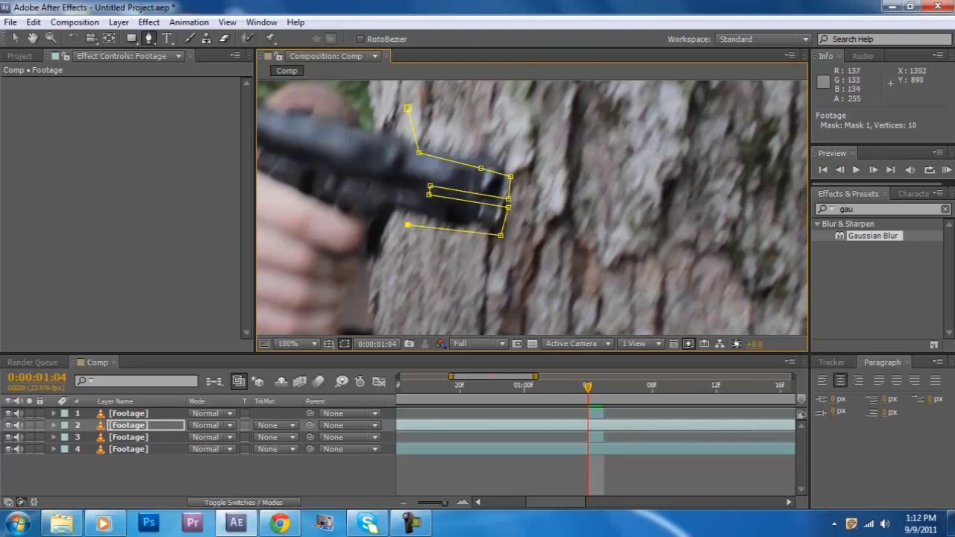
pyautogui.click(418, 260)
pyautogui.click(556, 262)
pyautogui.click(524, 121)
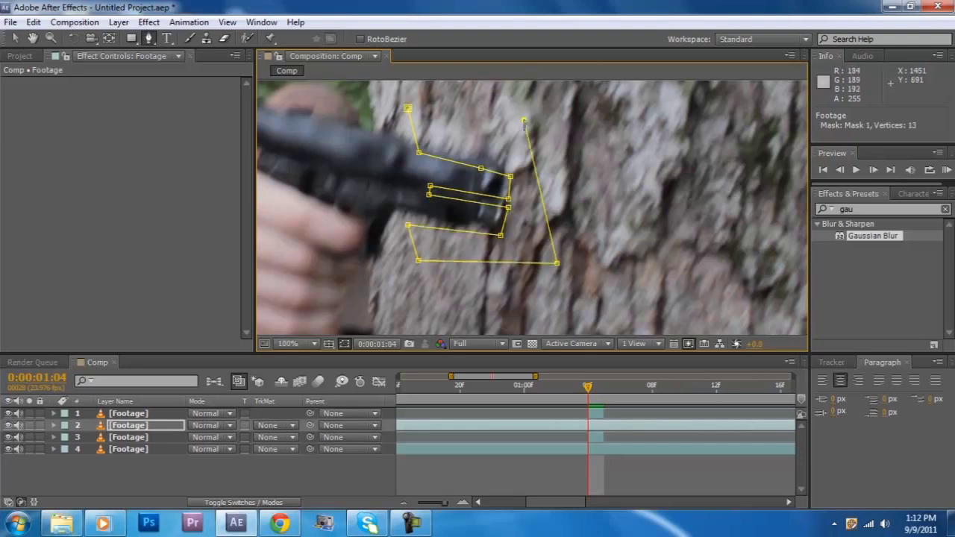
pyautogui.click(409, 110)
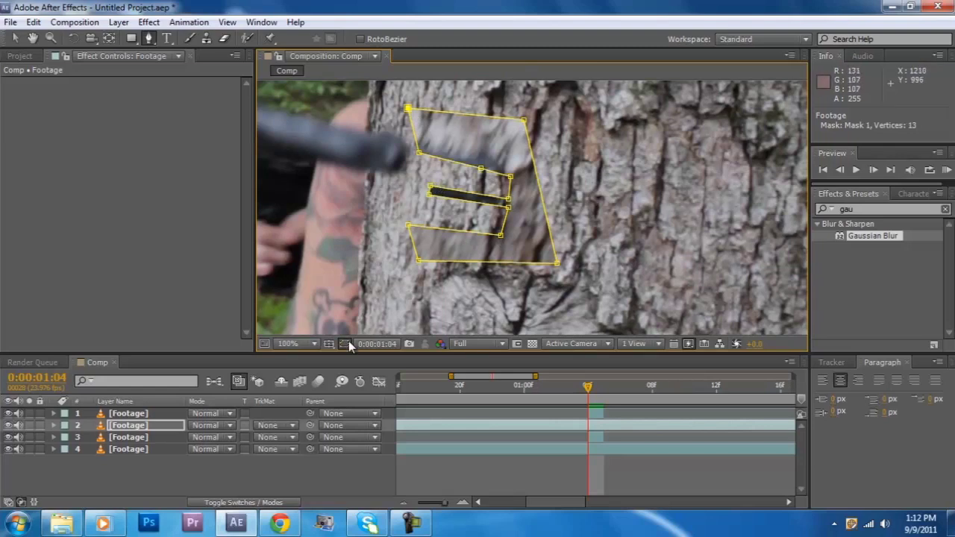
# Step: Set Mask 1 to Subtract with 18-pixel feather and trim layer 2 to the current frame
pyautogui.press('m')
pyautogui.click(226, 437)
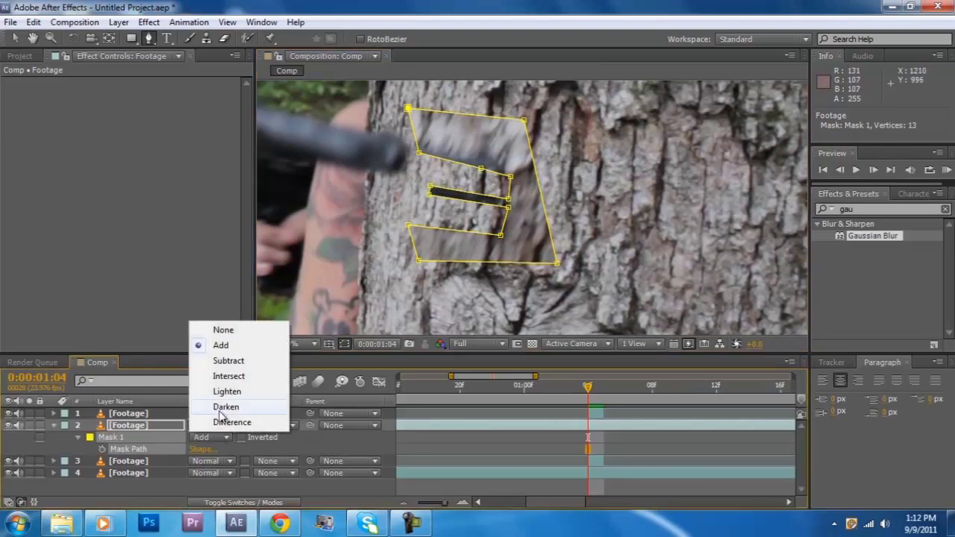
pyautogui.click(229, 361)
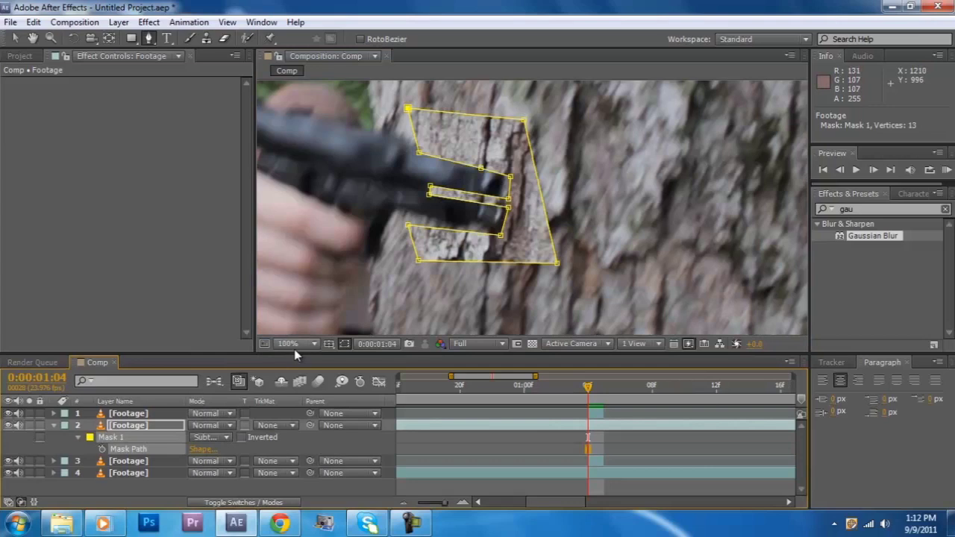
pyautogui.press('f')
pyautogui.moveTo(208, 451); pyautogui.dragTo(246, 449)
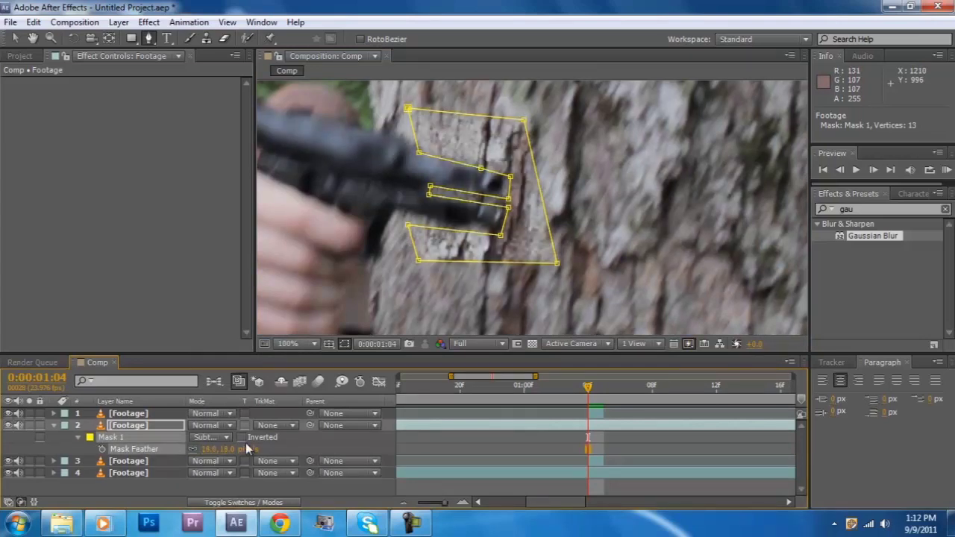
pyautogui.click(54, 426)
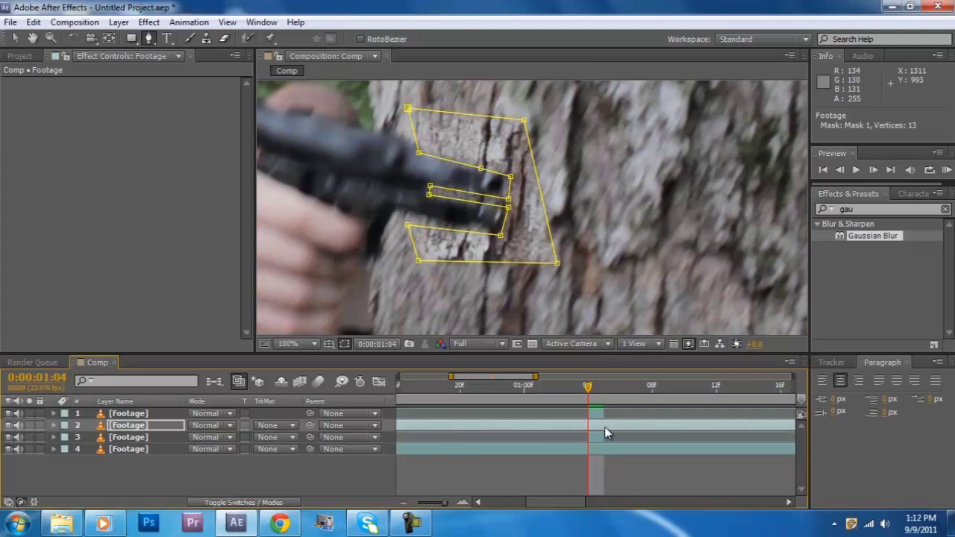
pyautogui.hotkey('alt', '[')
pyautogui.hotkey('alt', ']')
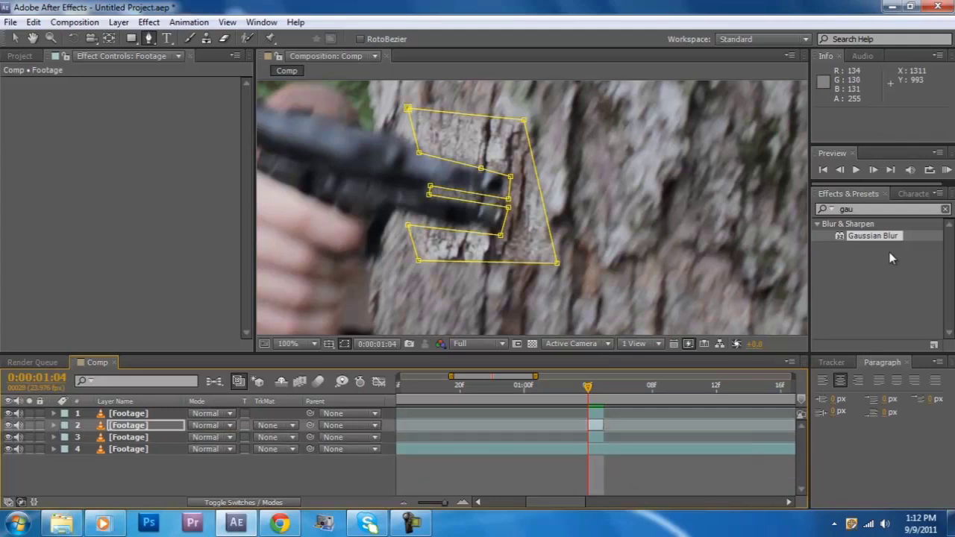
# Step: Add Gaussian Blur to layers 2 and 3 with Blurriness 2.5 and 5.8 respectively
pyautogui.moveTo(877, 237); pyautogui.dragTo(602, 436)
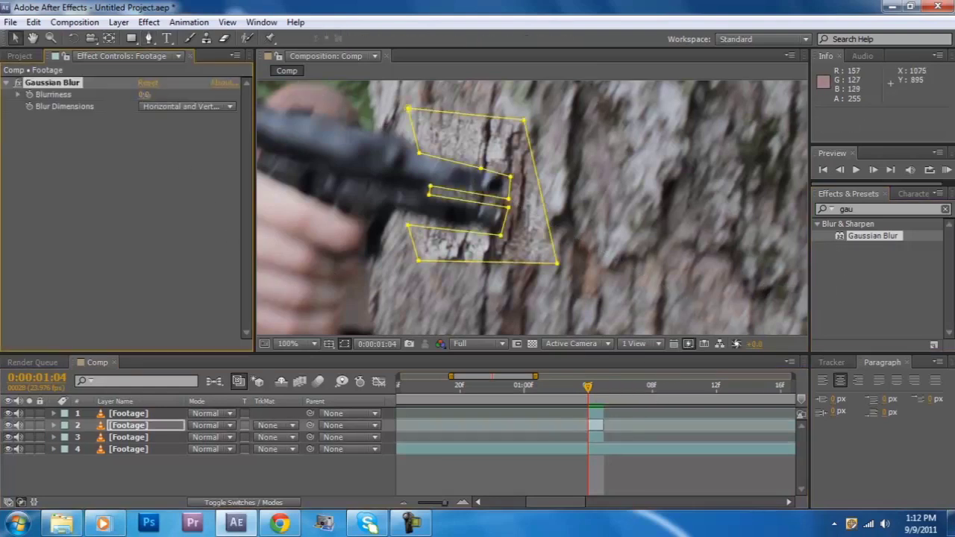
pyautogui.moveTo(146, 95); pyautogui.dragTo(165, 97)
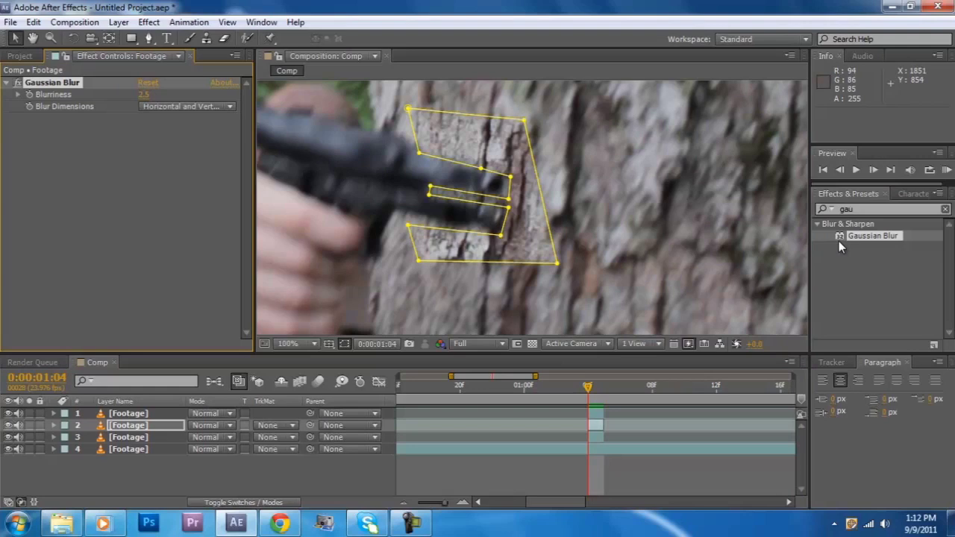
pyautogui.moveTo(843, 242); pyautogui.dragTo(579, 440)
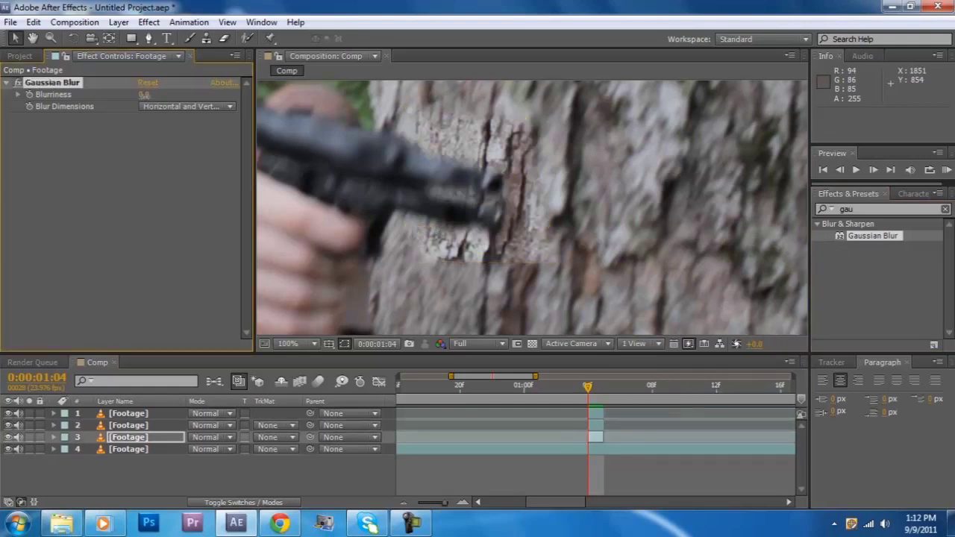
pyautogui.moveTo(146, 95); pyautogui.dragTo(184, 96)
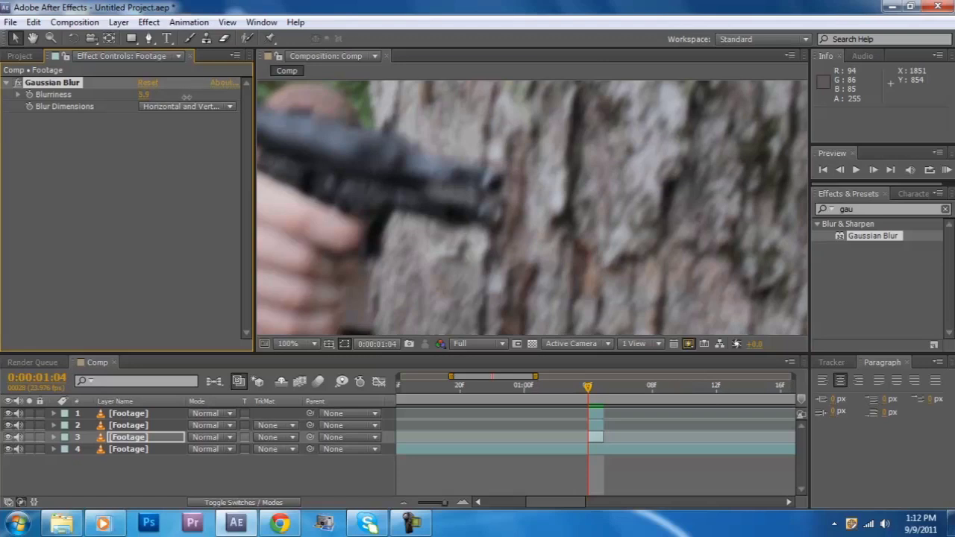
pyautogui.scroll(-2, 605, 163)
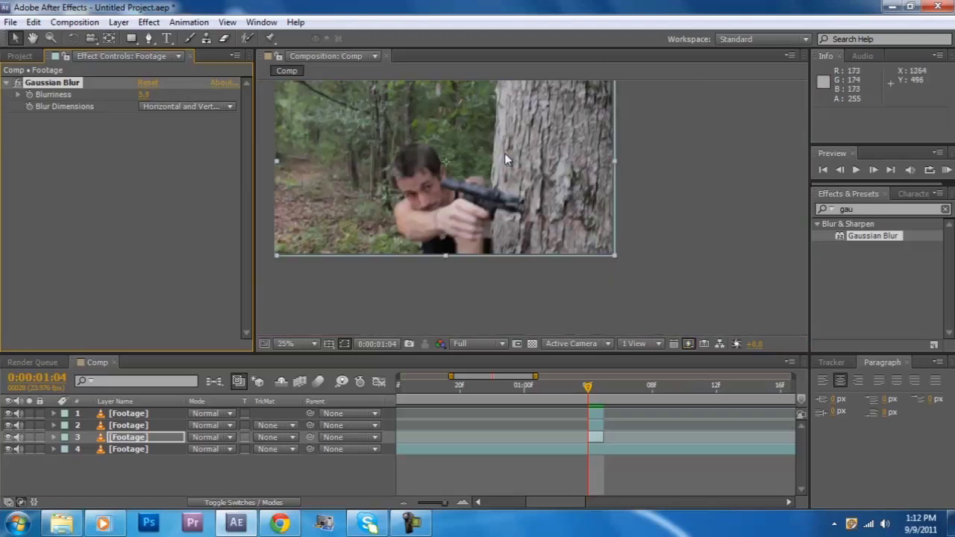
pyautogui.click(701, 149)
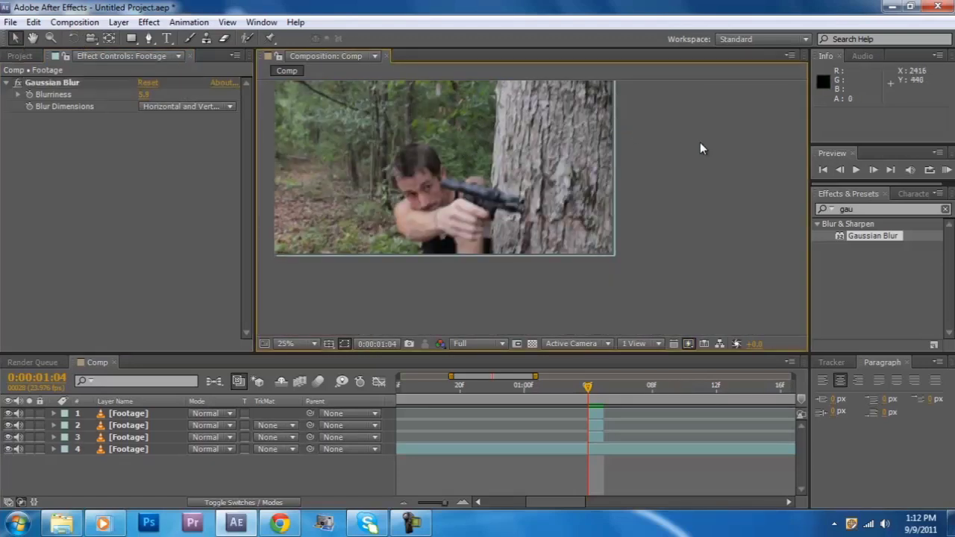
pyautogui.scroll(2, 700, 149)
pyautogui.moveTo(713, 180); pyautogui.dragTo(785, 224)
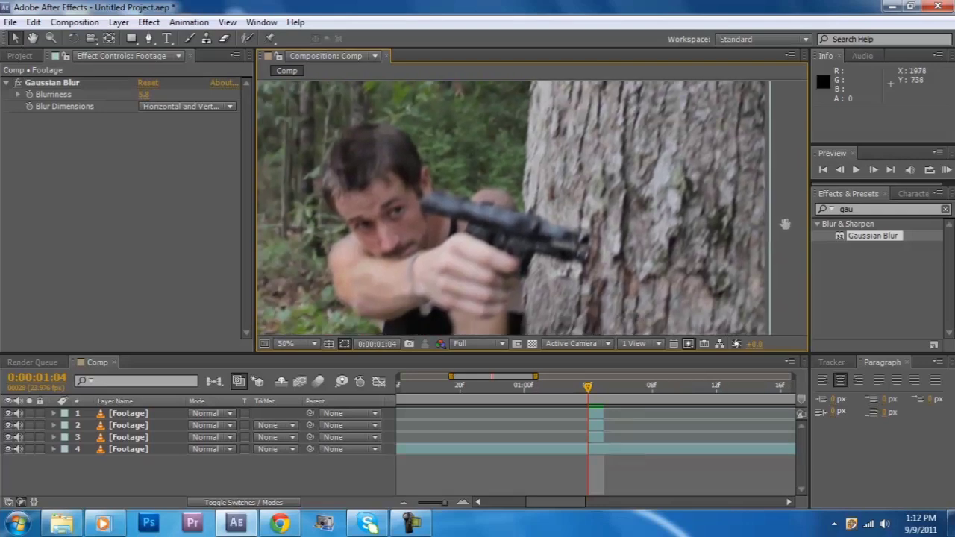
# Step: Add Muzzle Flash1 to the timeline as the top layer at the current time
pyautogui.click(190, 56)
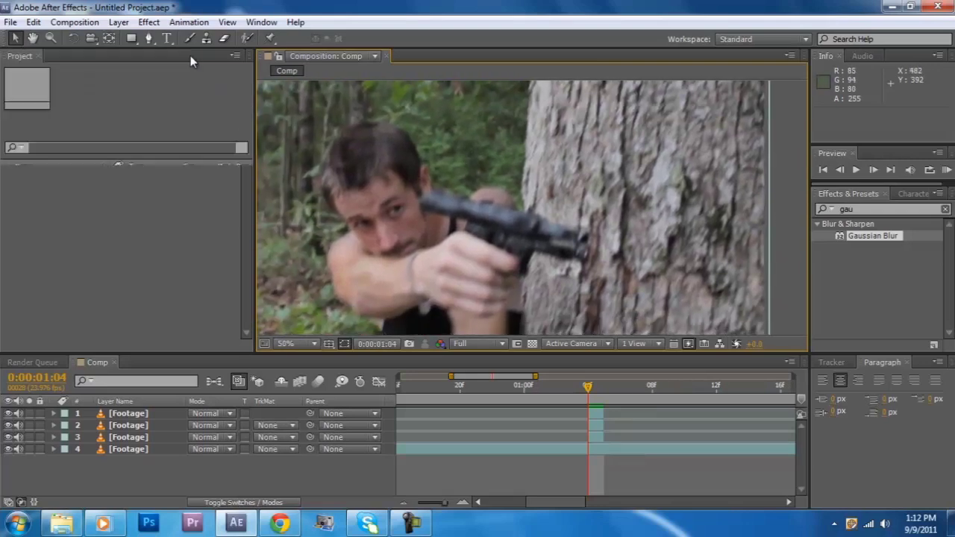
pyautogui.click(45, 206)
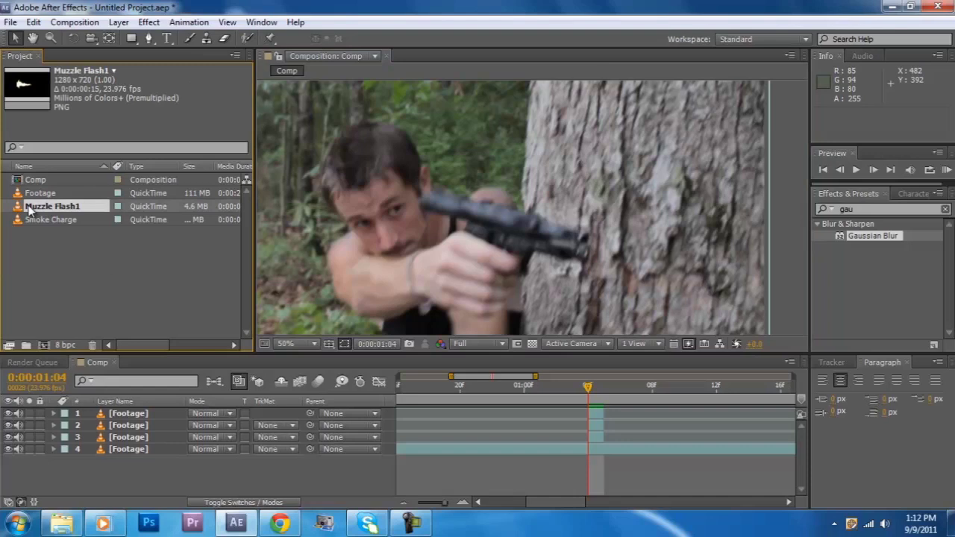
pyautogui.moveTo(521, 242); pyautogui.dragTo(438, 228)
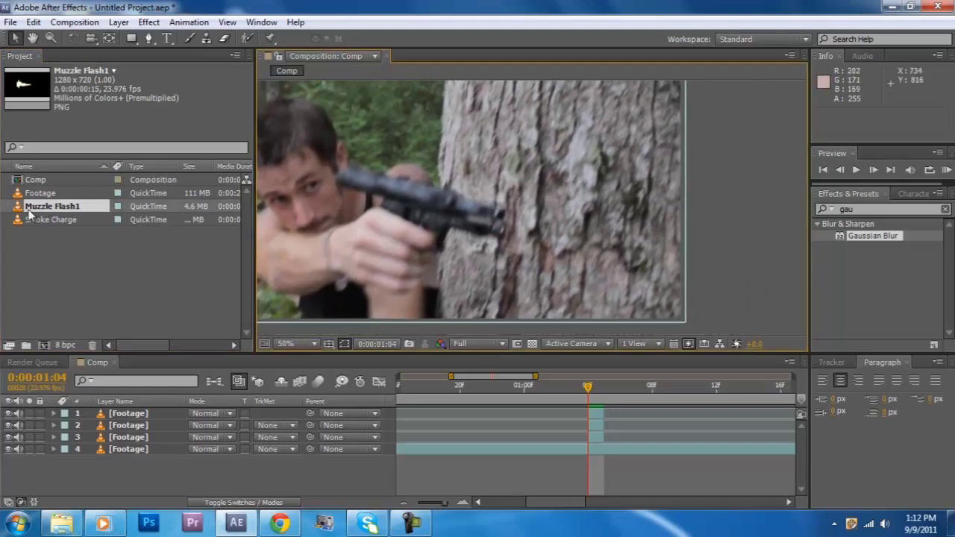
pyautogui.moveTo(30, 209); pyautogui.dragTo(592, 411)
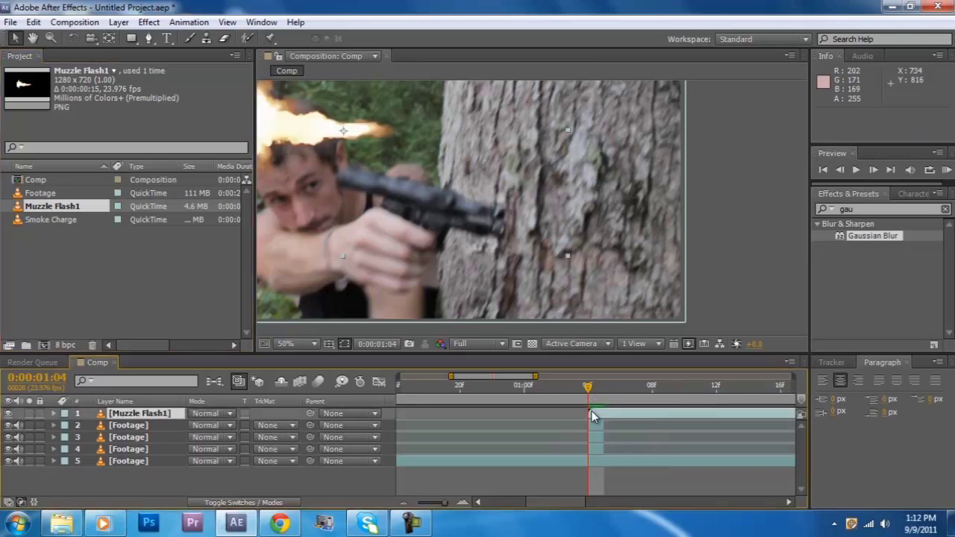
# Step: Place the flash on the pistol's muzzle at 1696, 834, rotated 5.5°
pyautogui.moveTo(317, 141); pyautogui.dragTo(587, 237)
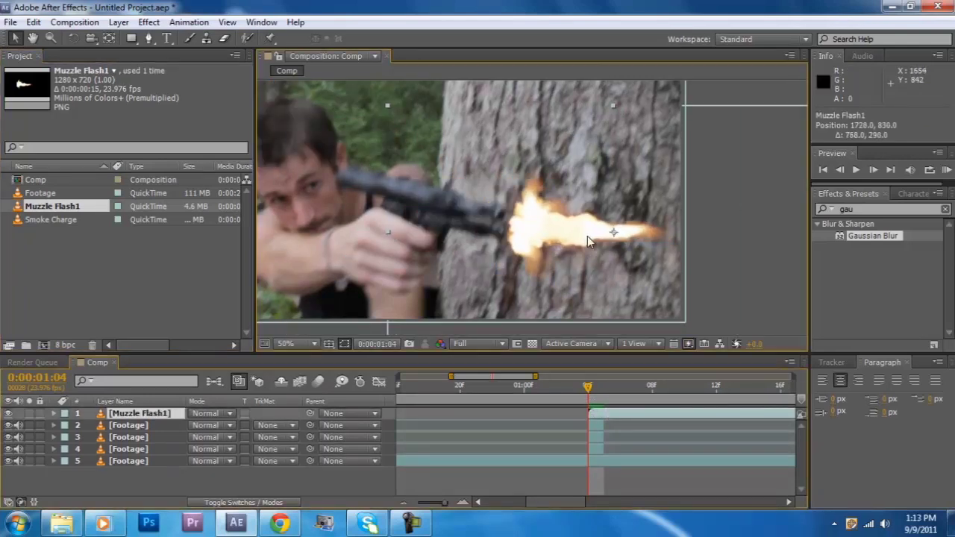
pyautogui.press(',')
pyautogui.click(74, 38)
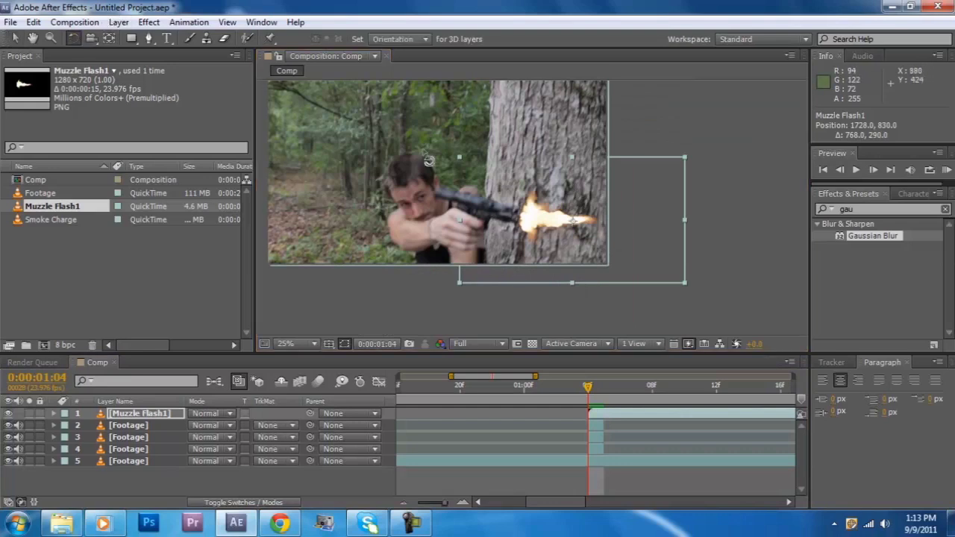
pyautogui.moveTo(661, 203)
pyautogui.mouseDown()
pyautogui.moveTo(664, 215)
pyautogui.moveTo(661, 206)
pyautogui.mouseUp()
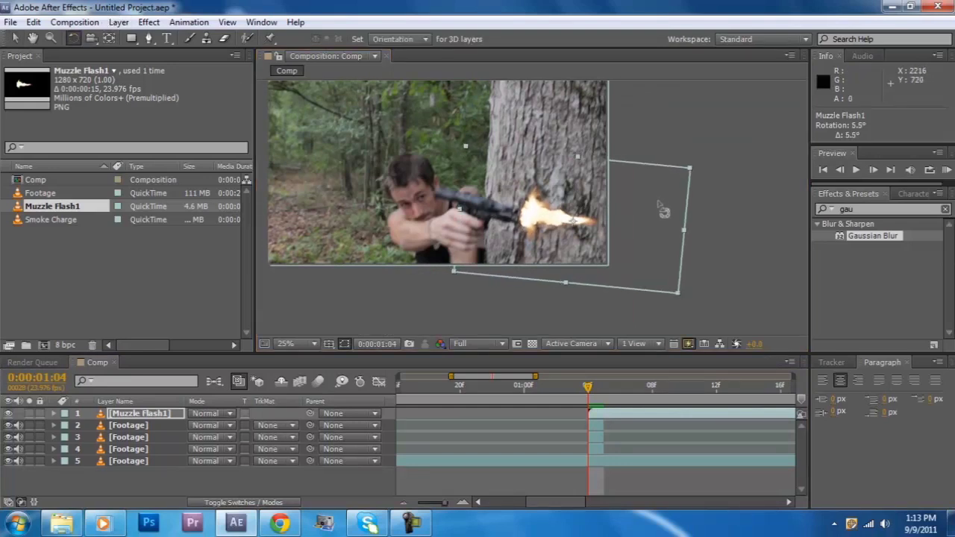
pyautogui.click(15, 38)
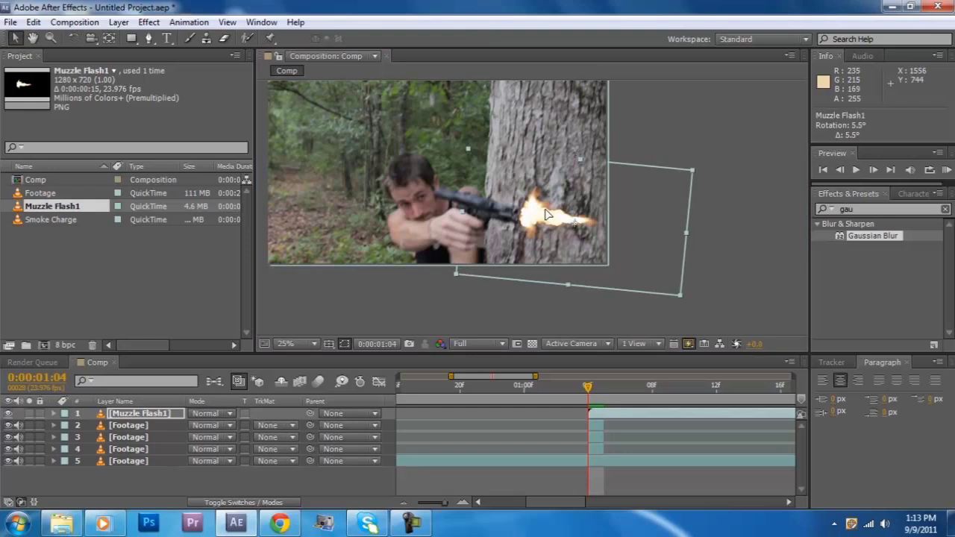
pyautogui.moveTo(543, 210)
pyautogui.mouseDown()
pyautogui.moveTo(551, 212)
pyautogui.moveTo(538, 211)
pyautogui.mouseUp()
pyautogui.scroll(2, 535, 209)
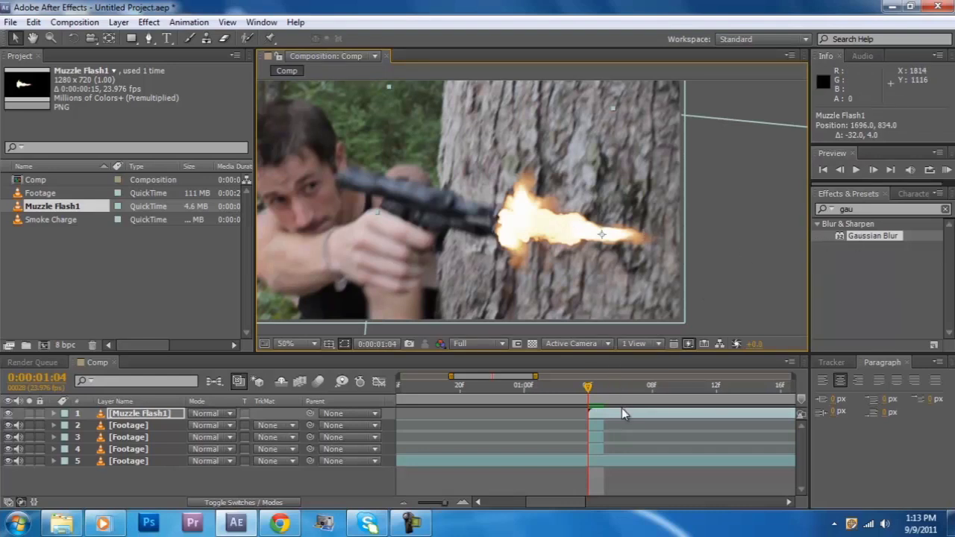
# Step: Apply Gaussian Blur to Muzzle Flash1 with Blurriness 6.4
pyautogui.click(866, 209)
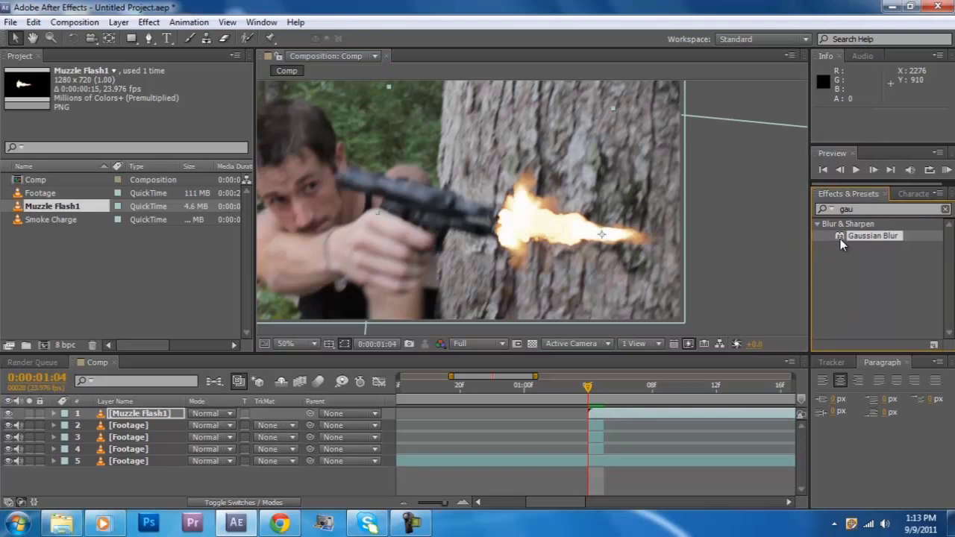
pyautogui.moveTo(843, 237); pyautogui.dragTo(599, 415)
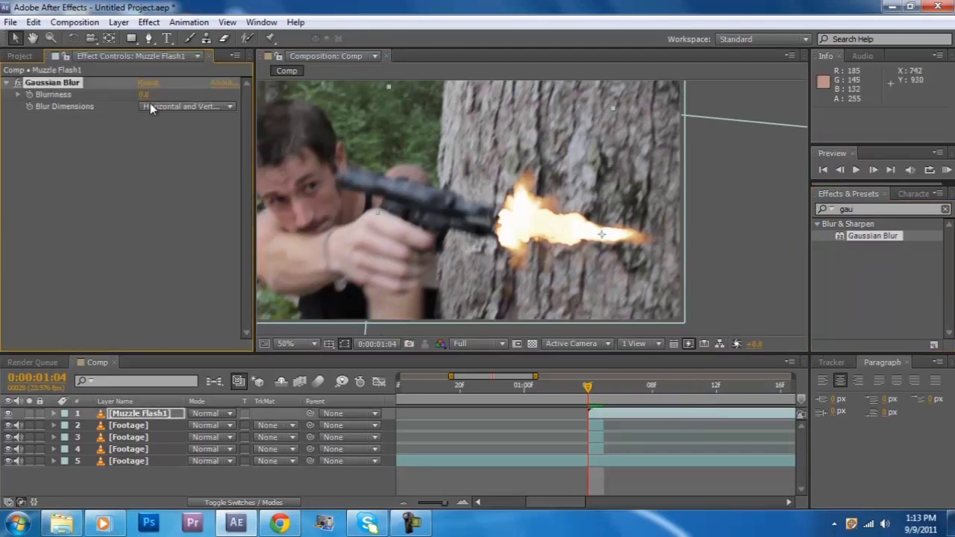
pyautogui.moveTo(144, 95); pyautogui.dragTo(167, 106)
# Step: Add a Glow effect to Muzzle Flash1 with Glow Radius about 188
pyautogui.click(888, 210)
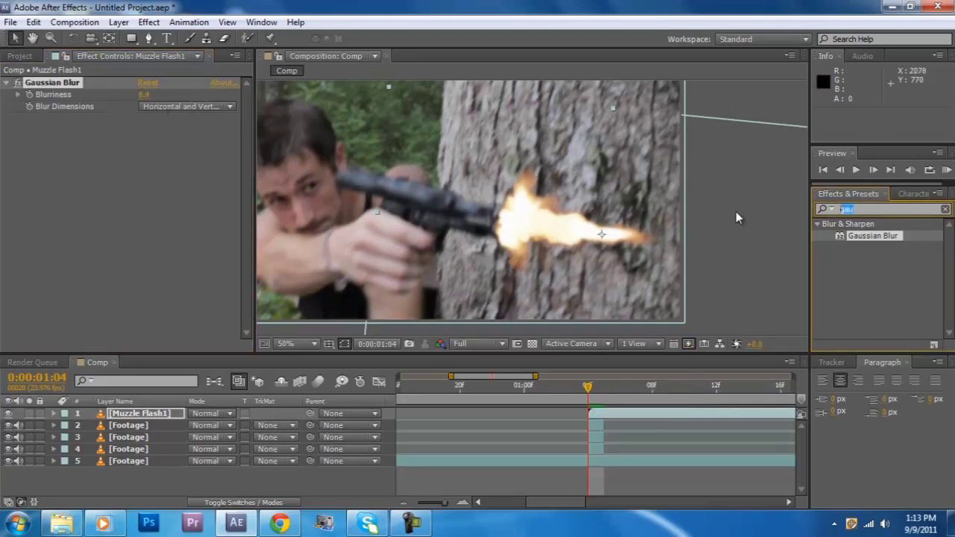
pyautogui.press('BackSpace')
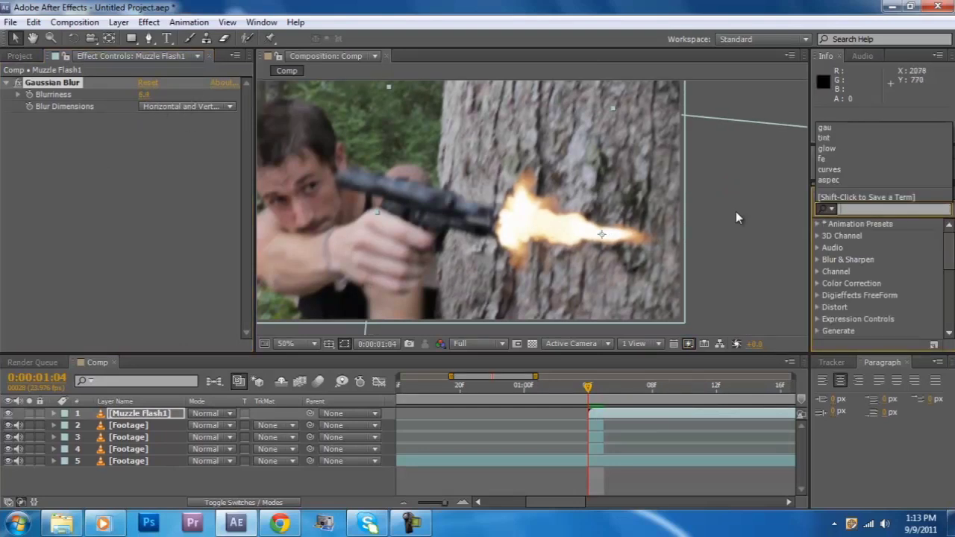
pyautogui.write('glow')
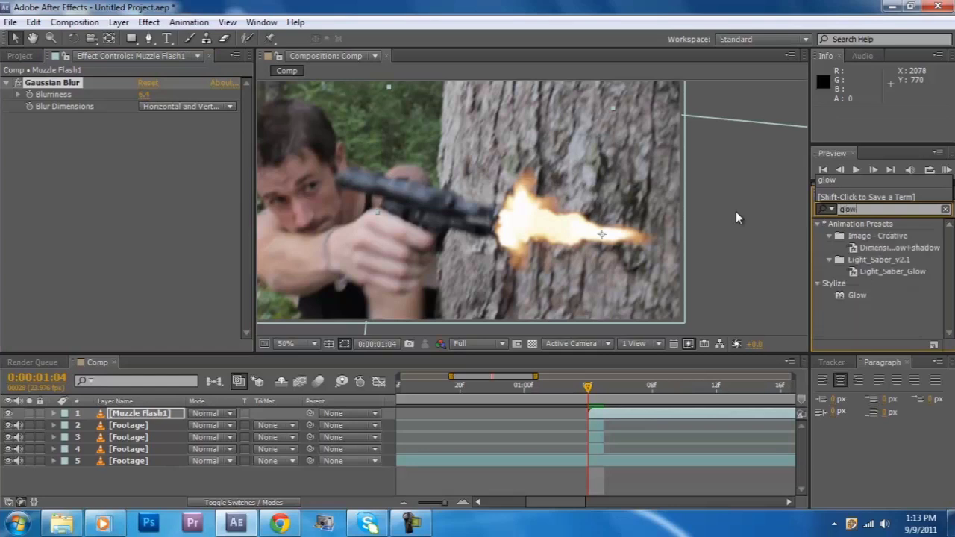
pyautogui.moveTo(868, 299); pyautogui.dragTo(606, 412)
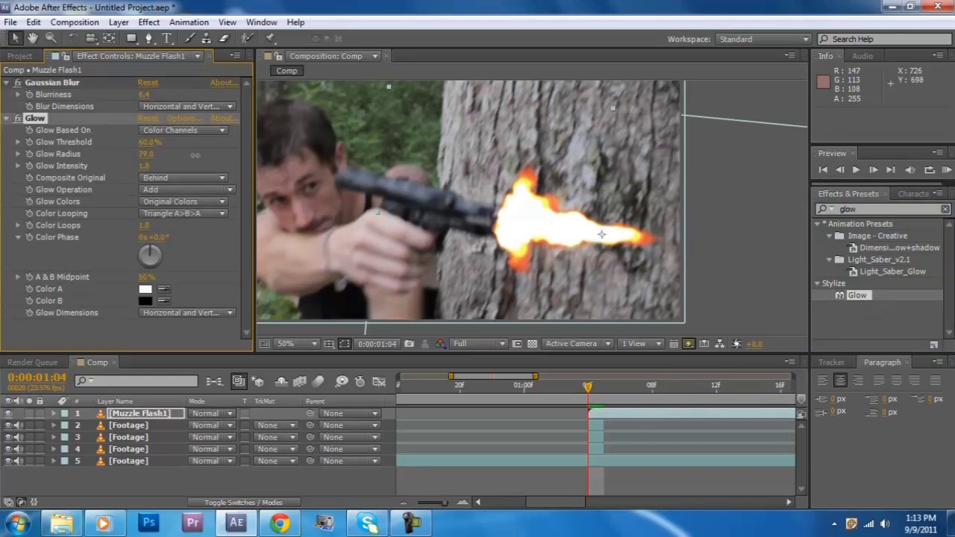
pyautogui.moveTo(195, 155); pyautogui.dragTo(233, 161)
pyautogui.moveTo(171, 155); pyautogui.dragTo(186, 167)
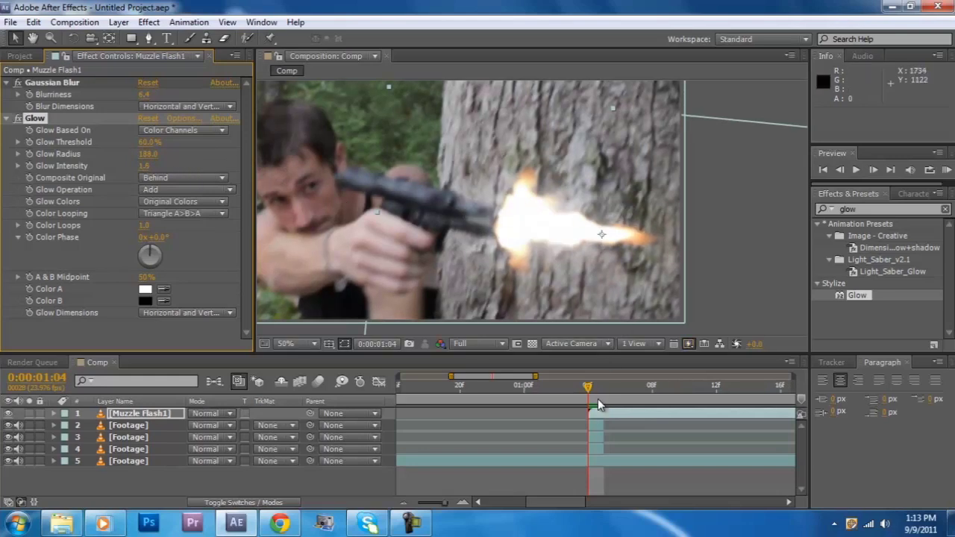
# Step: Close the effect settings, center the comp frame and scrub to check the flash timing
pyautogui.click(209, 55)
pyautogui.click(105, 257)
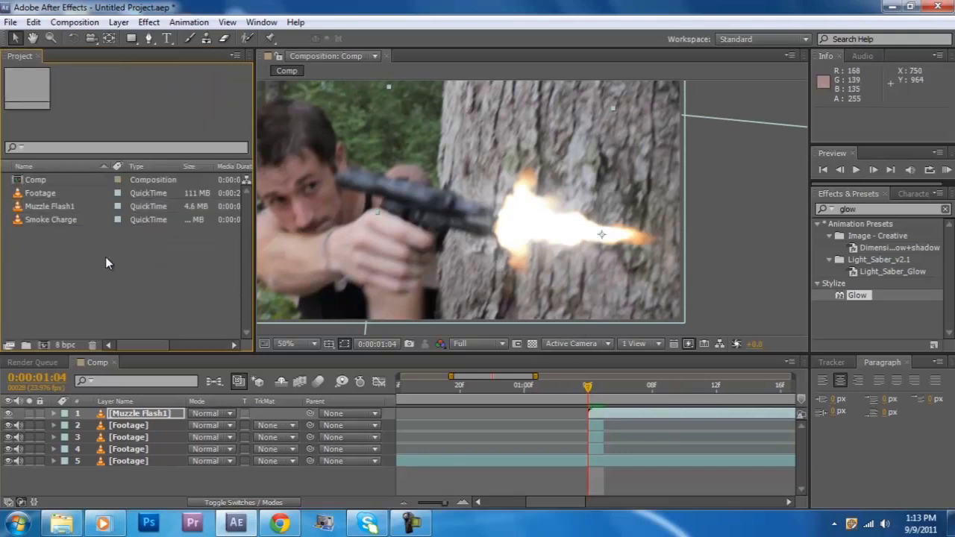
pyautogui.scroll(-1, 435, 156)
pyautogui.moveTo(435, 156); pyautogui.dragTo(488, 177)
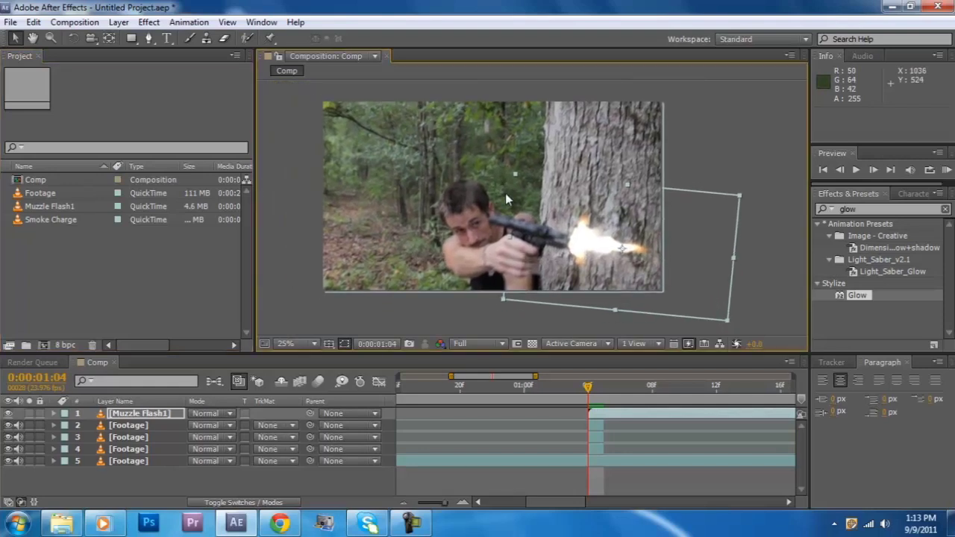
pyautogui.moveTo(586, 397)
pyautogui.mouseDown()
pyautogui.moveTo(573, 394)
pyautogui.moveTo(614, 393)
pyautogui.moveTo(617, 401)
pyautogui.moveTo(592, 399)
pyautogui.mouseUp()
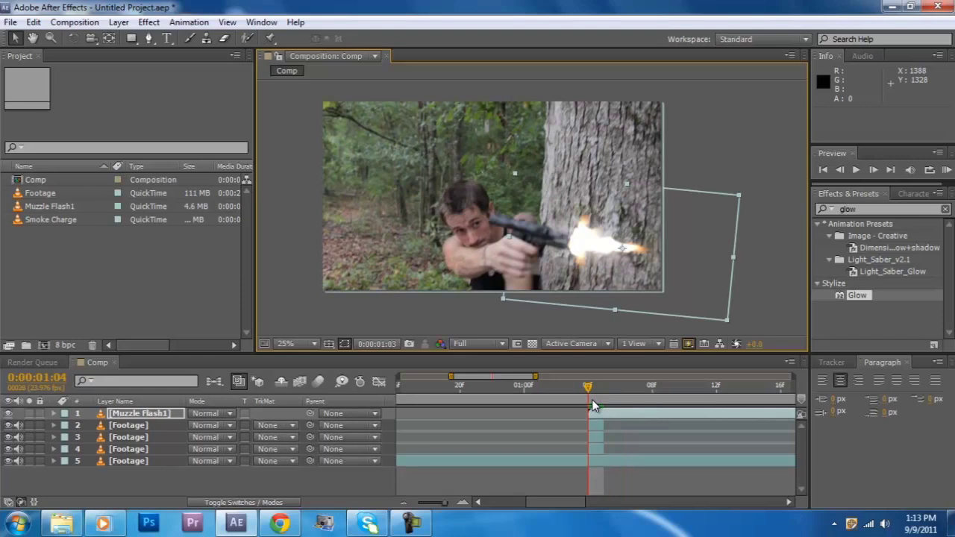
# Step: Add the Smoke Charge clip on top, time-stretch it to 50%, and shift it earlier
pyautogui.click(123, 273)
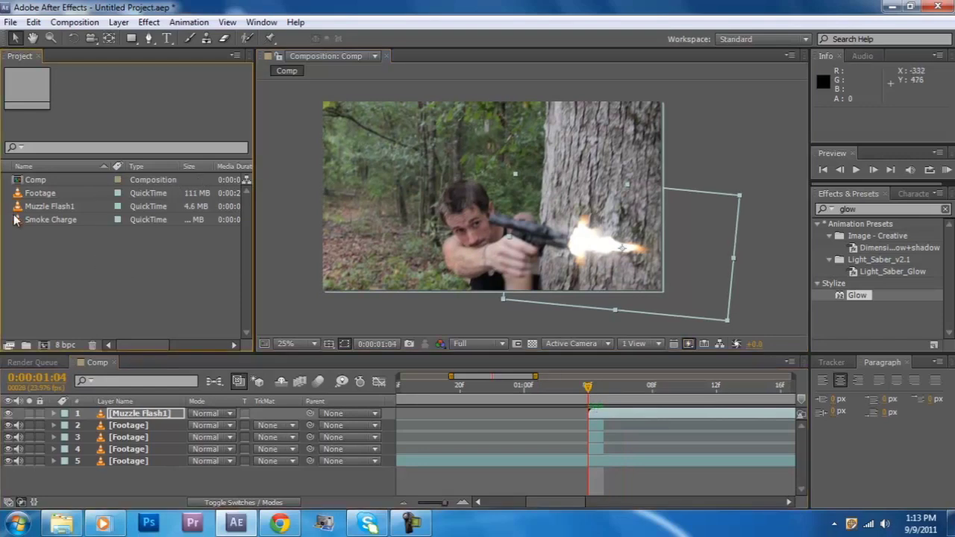
pyautogui.moveTo(15, 223); pyautogui.dragTo(591, 412)
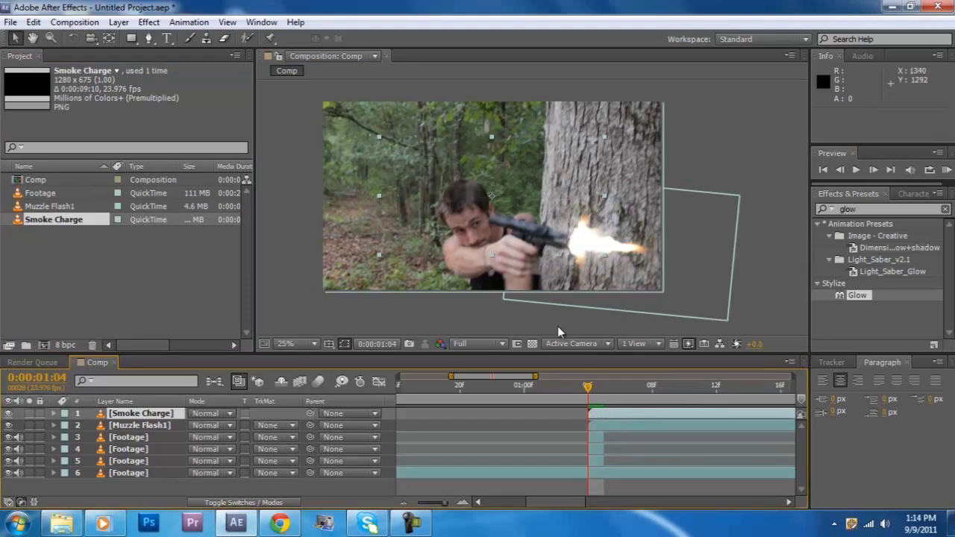
pyautogui.rightClick(600, 415)
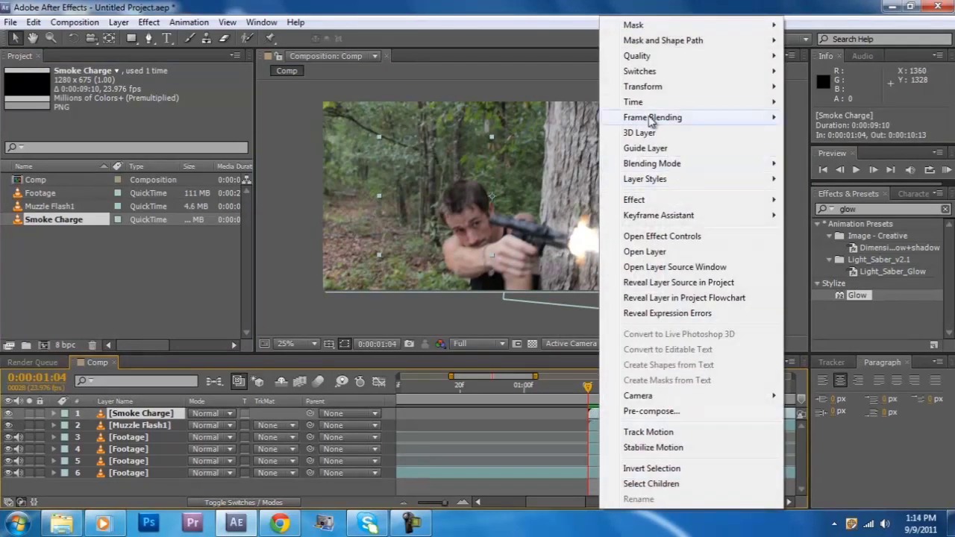
pyautogui.moveTo(646, 104)
pyautogui.click(489, 136)
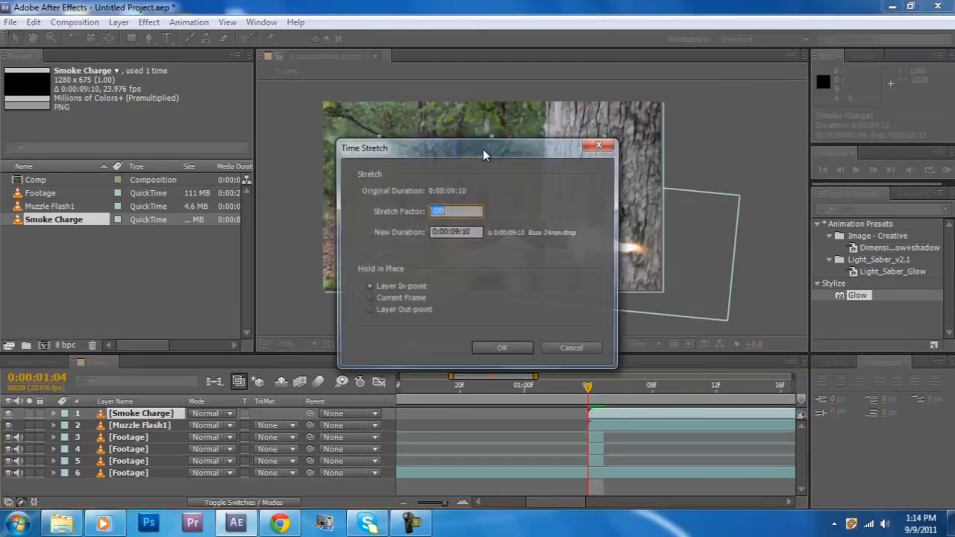
pyautogui.write('50')
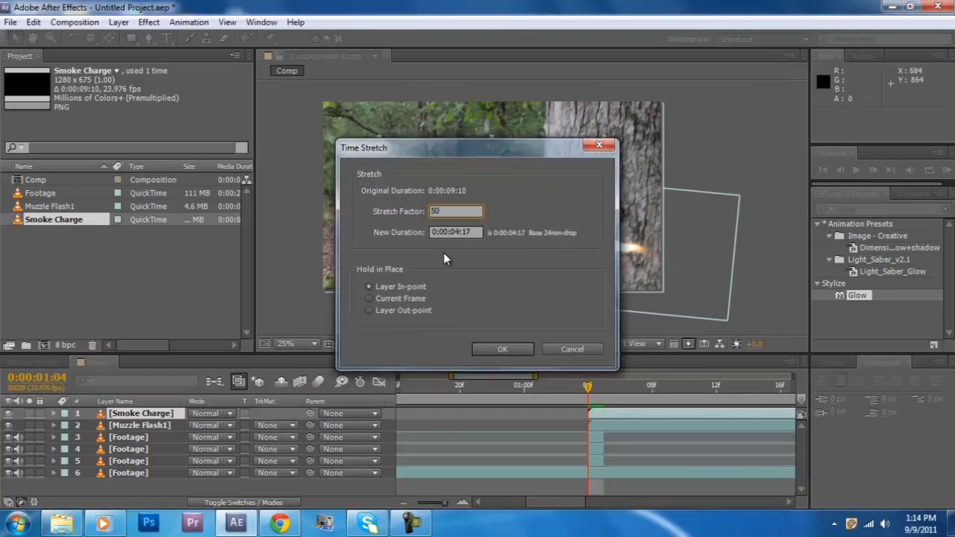
pyautogui.press('Return')
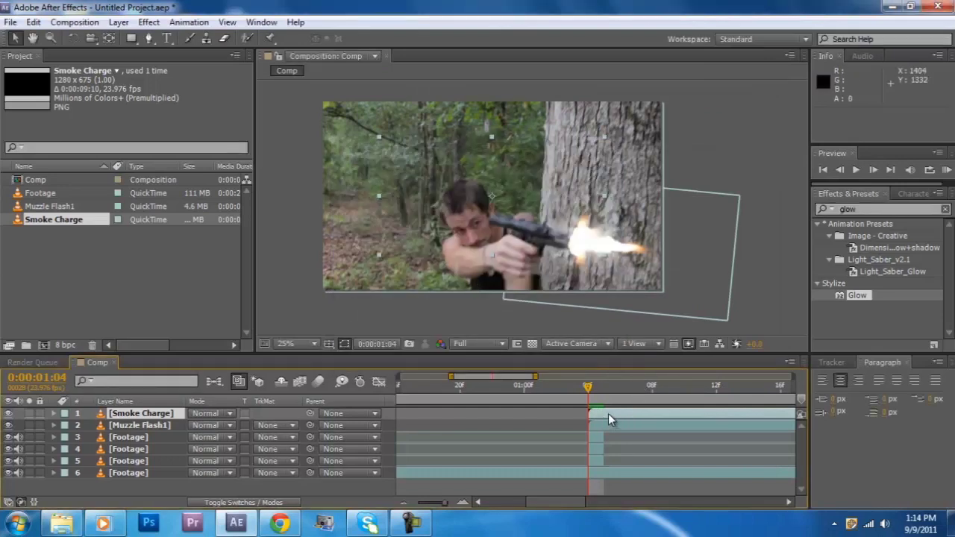
pyautogui.moveTo(609, 415); pyautogui.dragTo(585, 420)
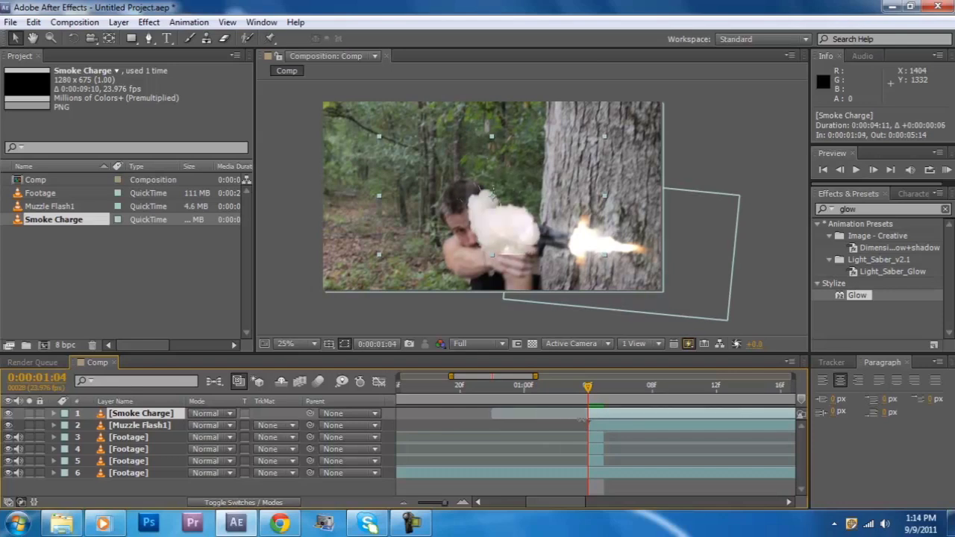
# Step: In the Smoke Charge layer view, draw rectangle masks around the smoke
pyautogui.doubleClick(601, 412)
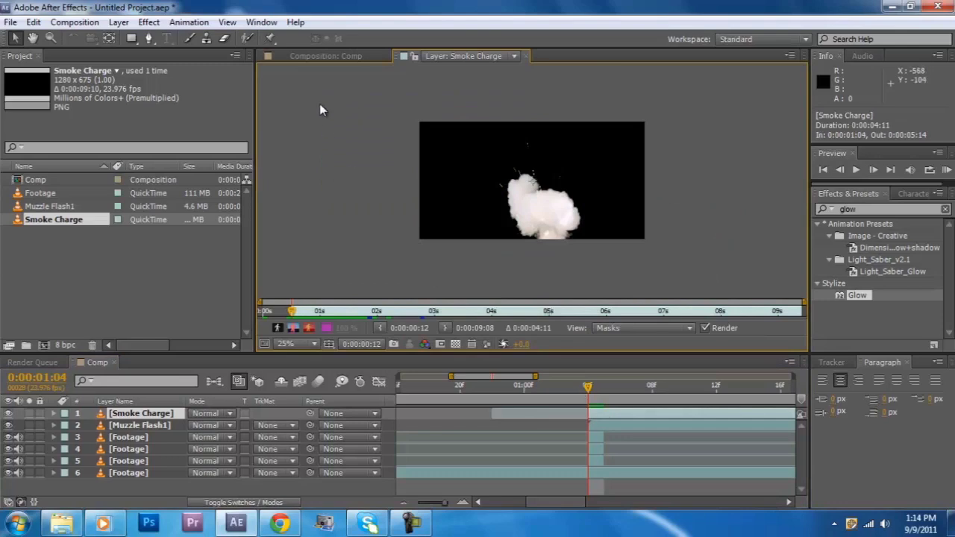
pyautogui.click(131, 38)
pyautogui.moveTo(414, 114)
pyautogui.mouseDown()
pyautogui.moveTo(607, 136)
pyautogui.moveTo(675, 134)
pyautogui.moveTo(668, 128)
pyautogui.mouseUp()
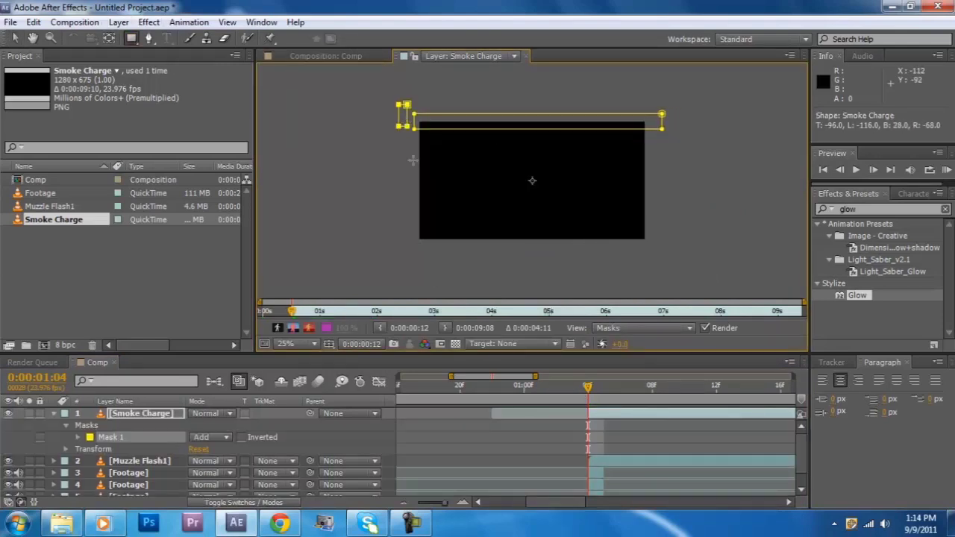
pyautogui.moveTo(407, 126); pyautogui.dragTo(432, 243)
pyautogui.moveTo(384, 224)
pyautogui.mouseDown()
pyautogui.moveTo(661, 266)
pyautogui.moveTo(632, 101)
pyautogui.mouseUp()
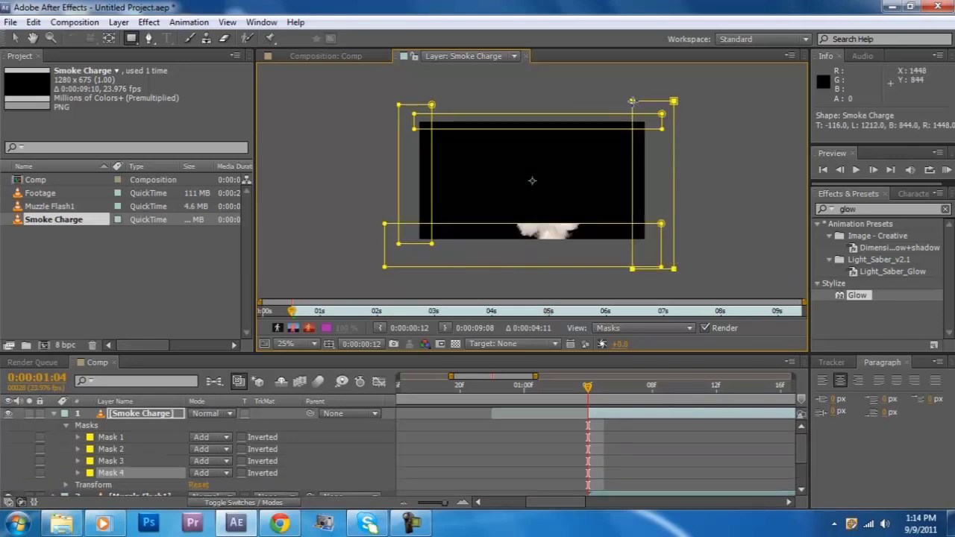
# Step: Set all masks to Subtract with a 78-pixel feather, then return to the composition view
pyautogui.keyDown('shift'); pyautogui.click(122, 437); pyautogui.keyUp('shift')
pyautogui.click(214, 440)
pyautogui.click(236, 363)
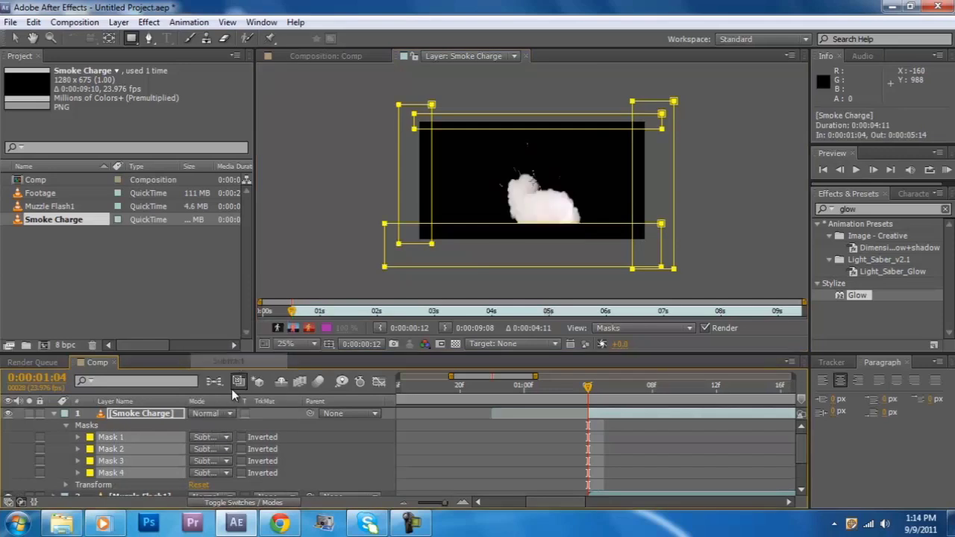
pyautogui.press('f')
pyautogui.moveTo(209, 439); pyautogui.dragTo(269, 439)
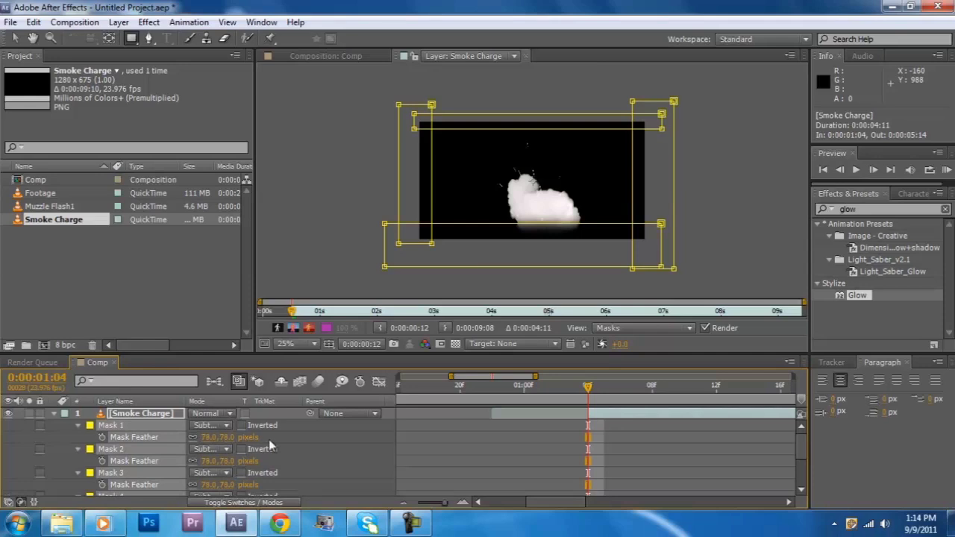
pyautogui.click(15, 38)
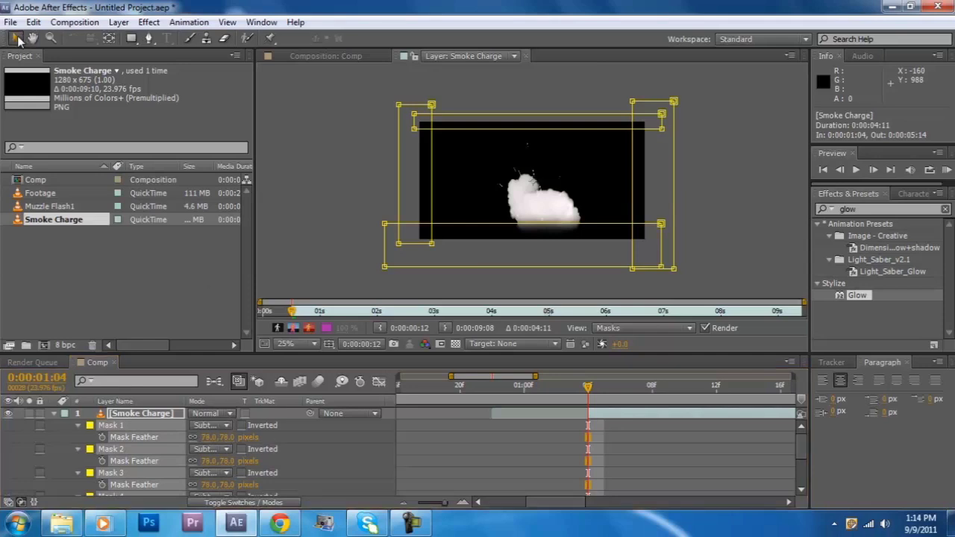
pyautogui.click(525, 56)
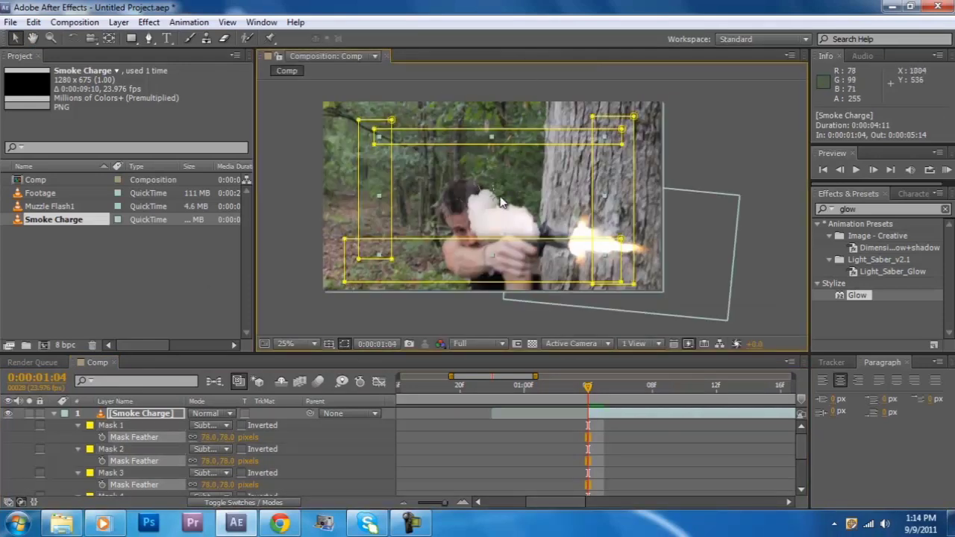
# Step: Rotate the smoke about 91°, move it to the muzzle at 1672, 720, and narrow it slightly
pyautogui.moveTo(594, 387)
pyautogui.mouseDown()
pyautogui.moveTo(650, 387)
pyautogui.moveTo(589, 392)
pyautogui.mouseUp()
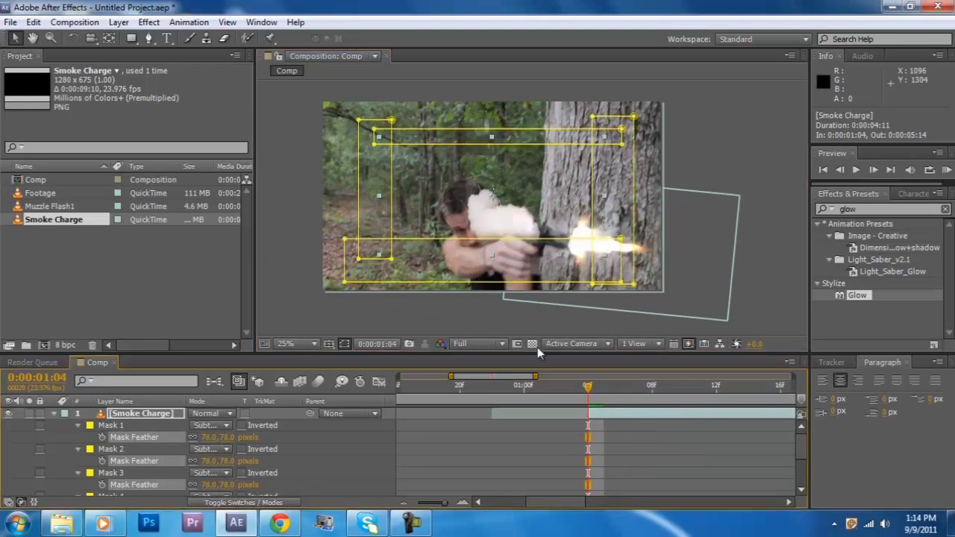
pyautogui.click(73, 38)
pyautogui.moveTo(441, 213); pyautogui.dragTo(488, 120)
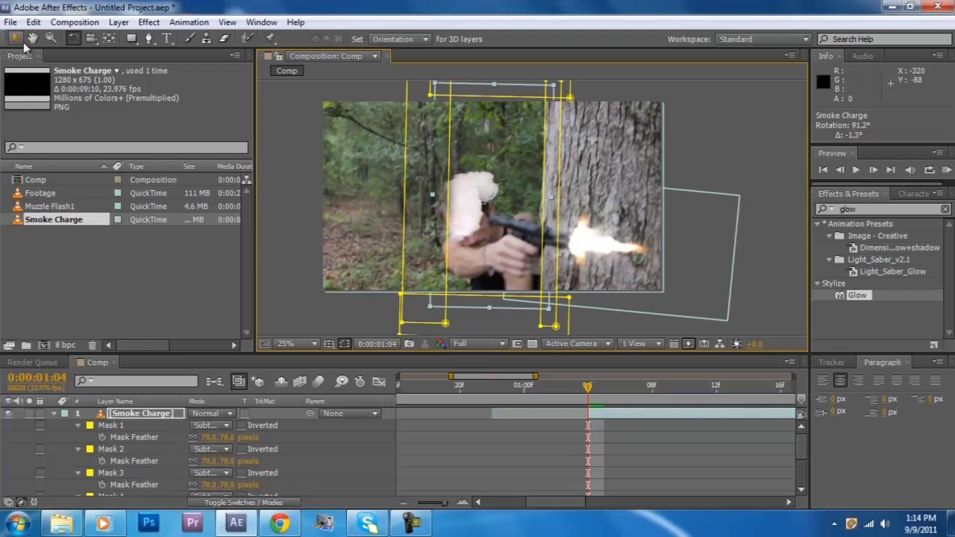
pyautogui.click(15, 38)
pyautogui.moveTo(521, 230); pyautogui.dragTo(640, 260)
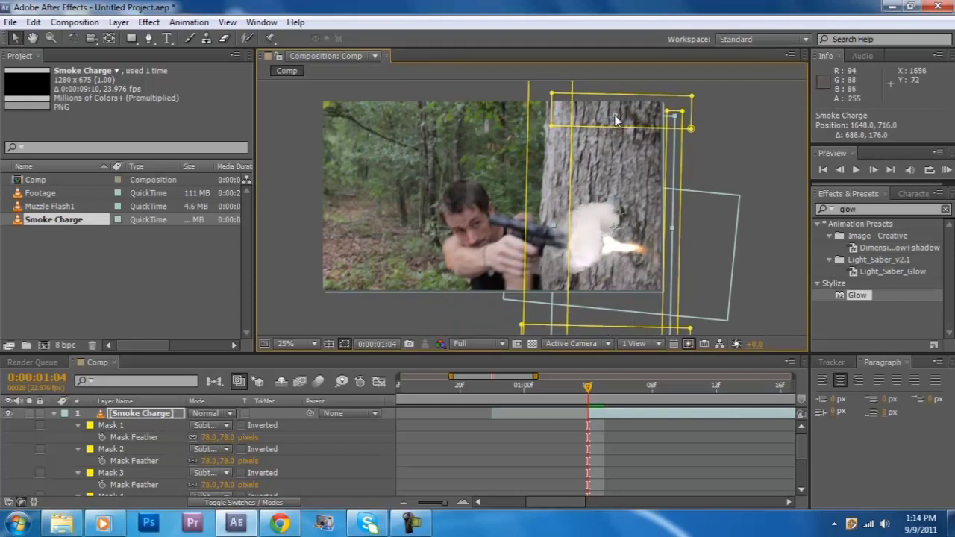
pyautogui.moveTo(617, 118); pyautogui.dragTo(621, 128)
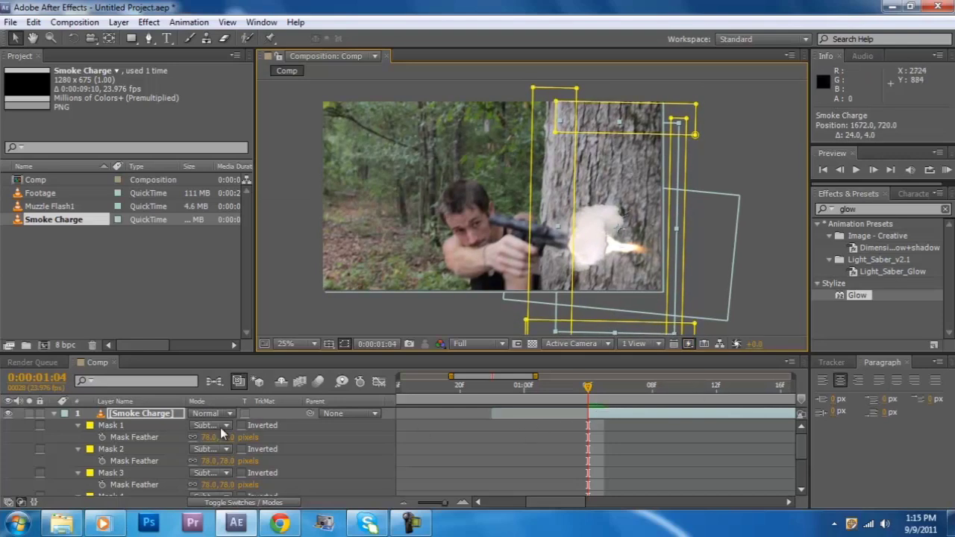
# Step: Keyframe Smoke Charge opacity from 47% at 0:00:01:04 down to 0% at 0:00:01:12
pyautogui.press('t')
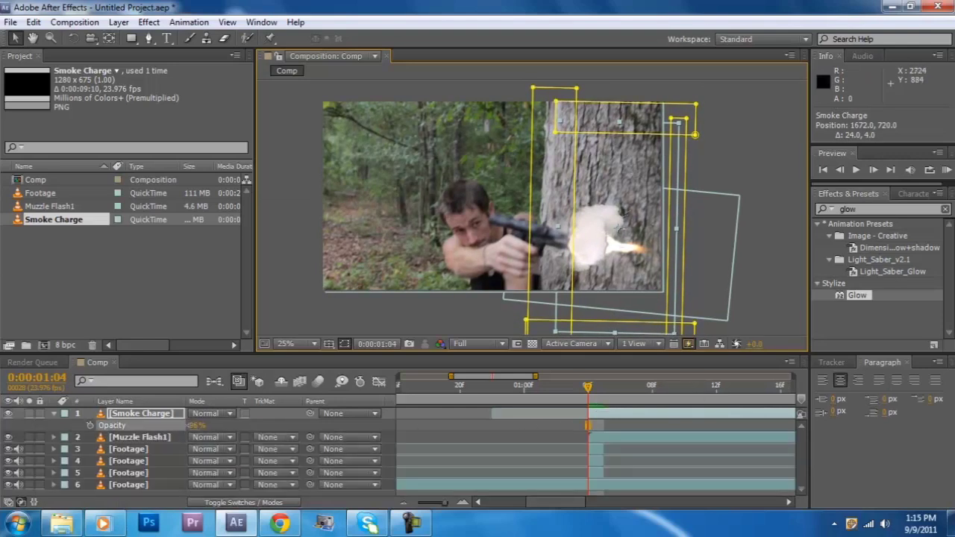
pyautogui.moveTo(196, 425); pyautogui.dragTo(175, 425)
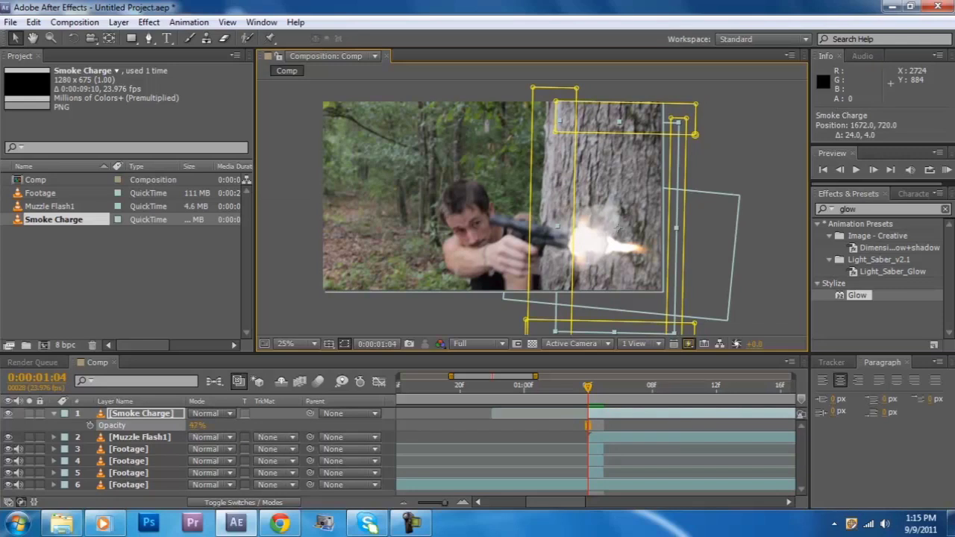
pyautogui.click(88, 424)
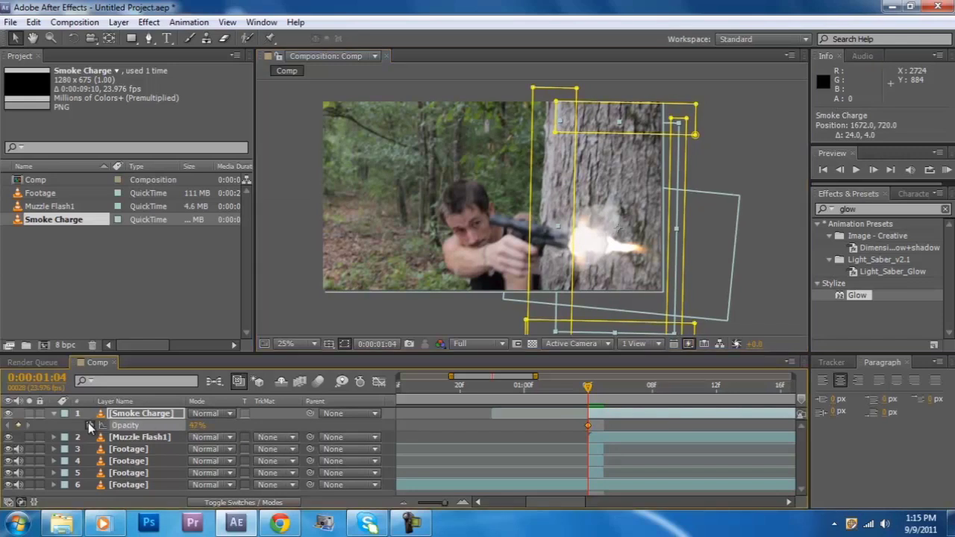
pyautogui.press('pagedown')
pyautogui.press('pagedown')
pyautogui.press('pagedown')
pyautogui.press('pagedown')
pyautogui.press('pagedown')
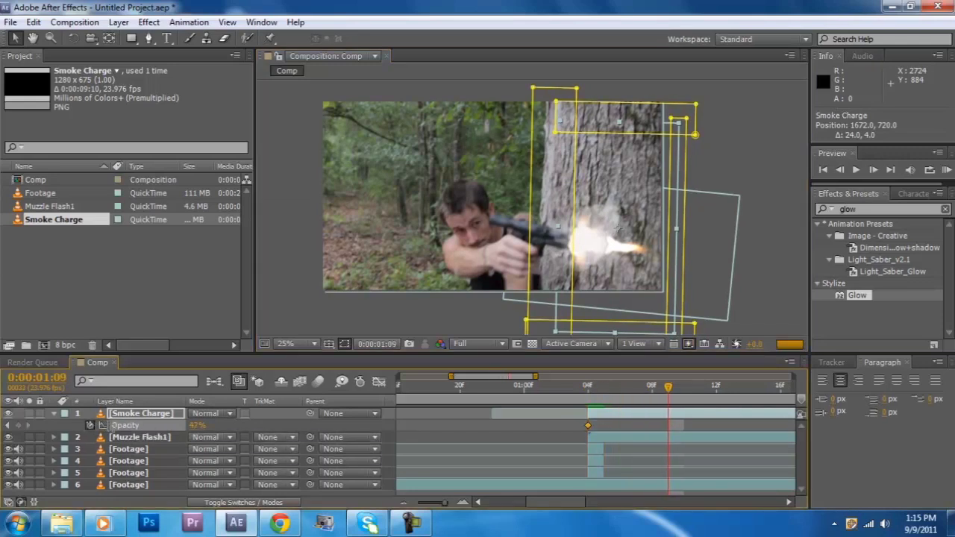
pyautogui.press('pagedown')
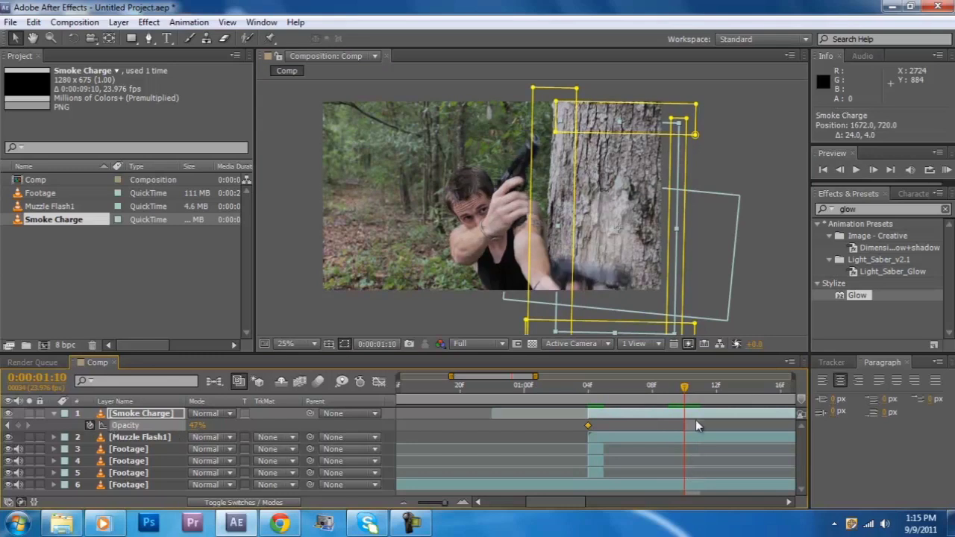
pyautogui.moveTo(686, 399); pyautogui.dragTo(721, 399)
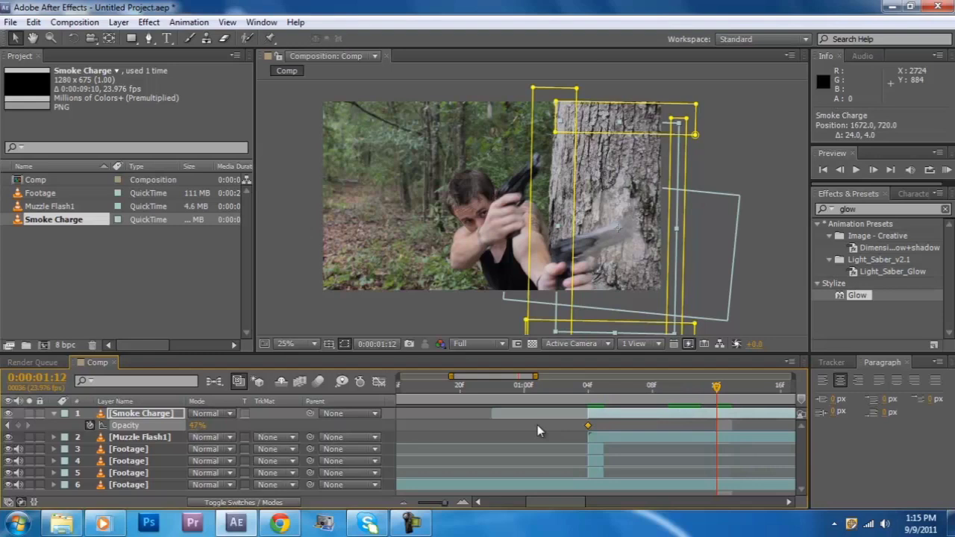
pyautogui.moveTo(195, 426); pyautogui.dragTo(116, 425)
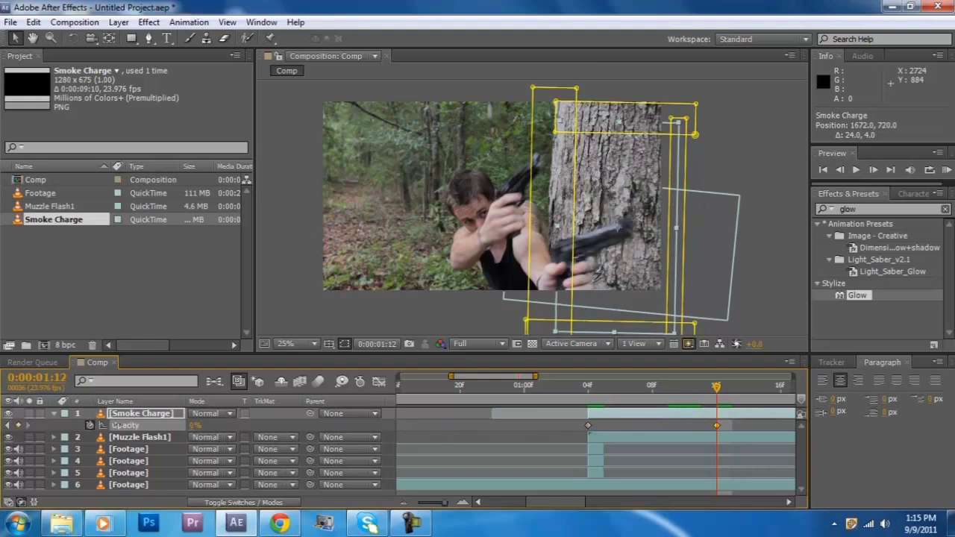
pyautogui.moveTo(590, 399)
pyautogui.mouseDown()
pyautogui.moveTo(640, 399)
pyautogui.moveTo(589, 396)
pyautogui.mouseUp()
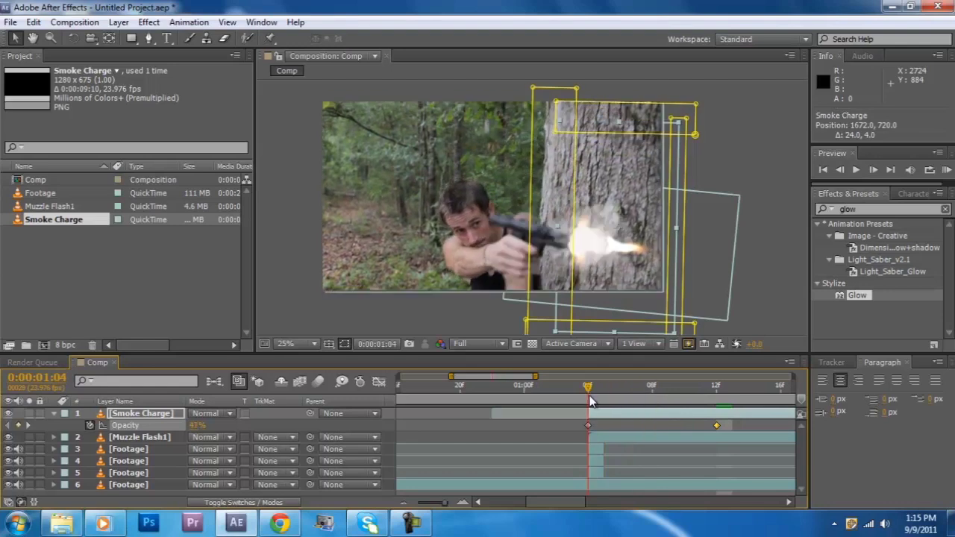
pyautogui.click(590, 485)
# Step: Place Track Point 1 on the tree trunk, enlarge its search area, and analyse forward
pyautogui.click(843, 362)
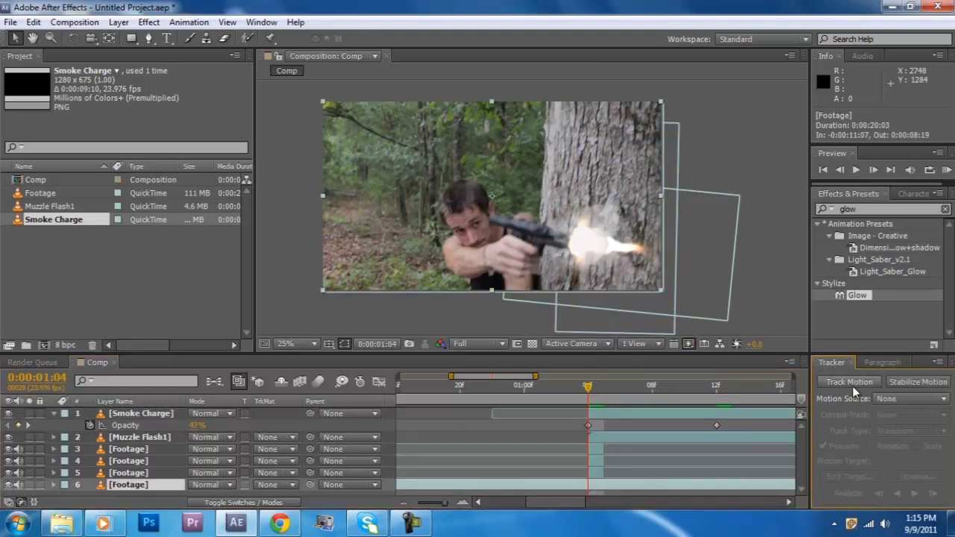
pyautogui.click(852, 383)
pyautogui.scroll(-2, 633, 204)
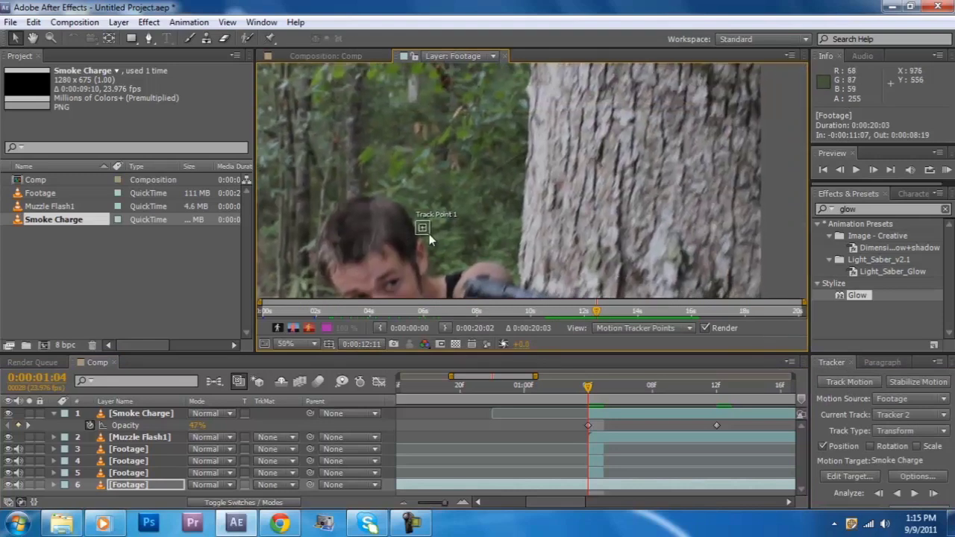
pyautogui.moveTo(429, 239); pyautogui.dragTo(556, 200)
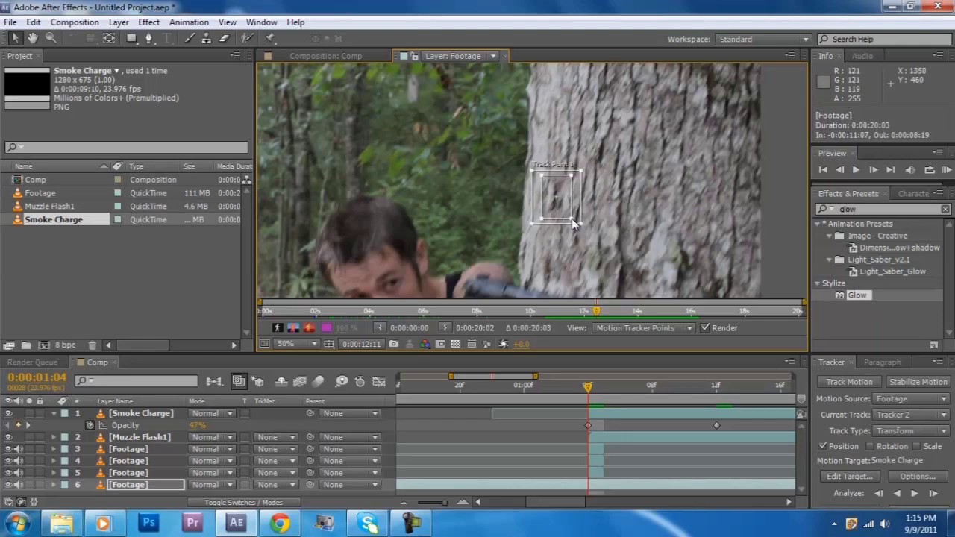
pyautogui.moveTo(572, 219); pyautogui.dragTo(595, 233)
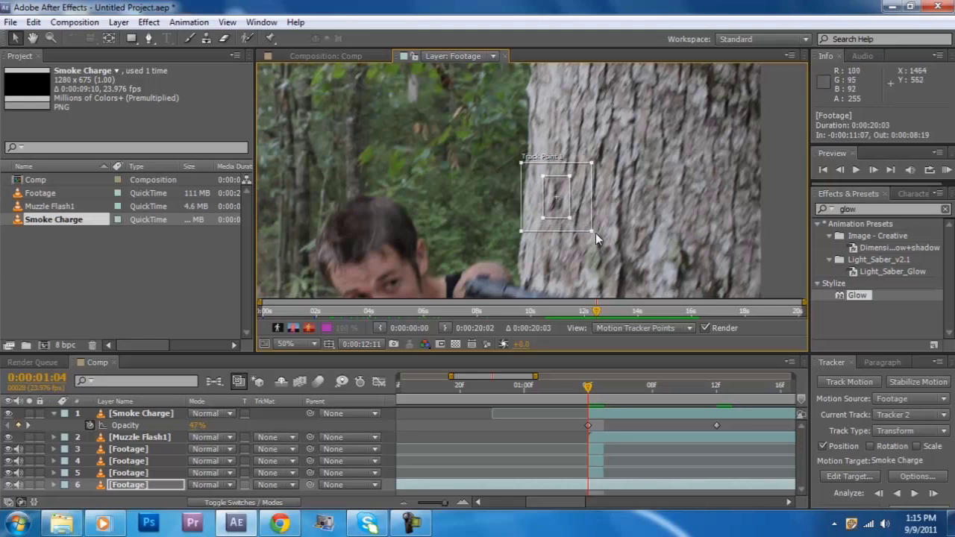
pyautogui.click(916, 494)
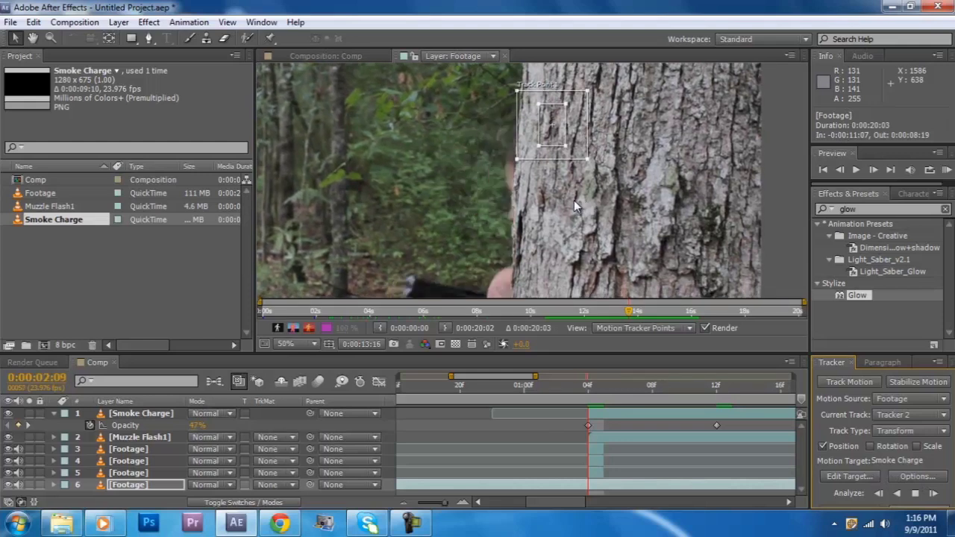
# Step: Add a new Null Object layer at the frame where the gun fires
pyautogui.click(589, 387)
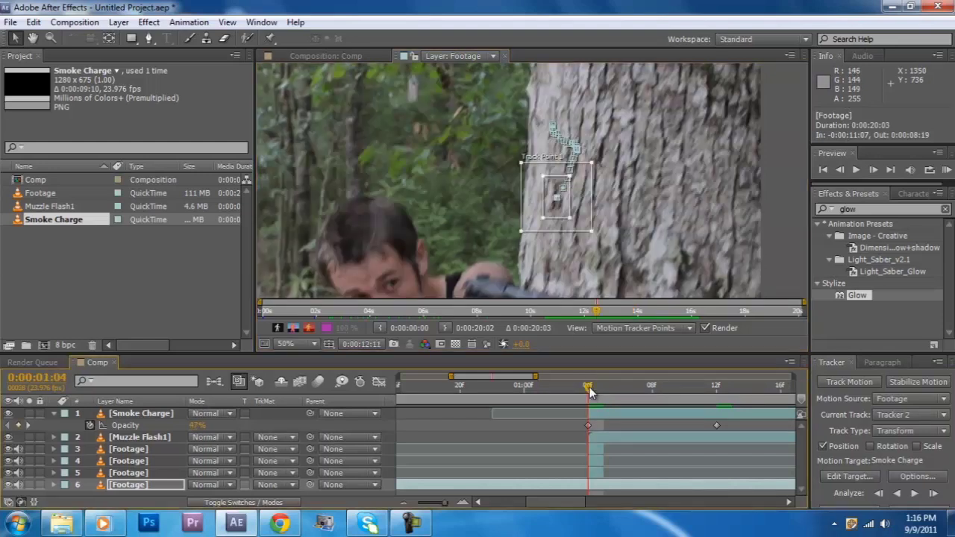
pyautogui.scroll(-2, 546, 257)
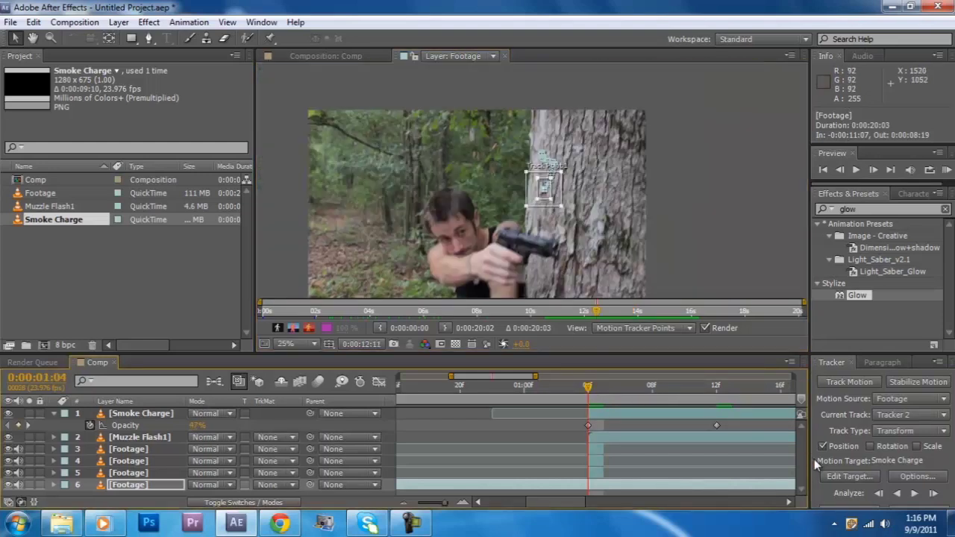
pyautogui.click(119, 22)
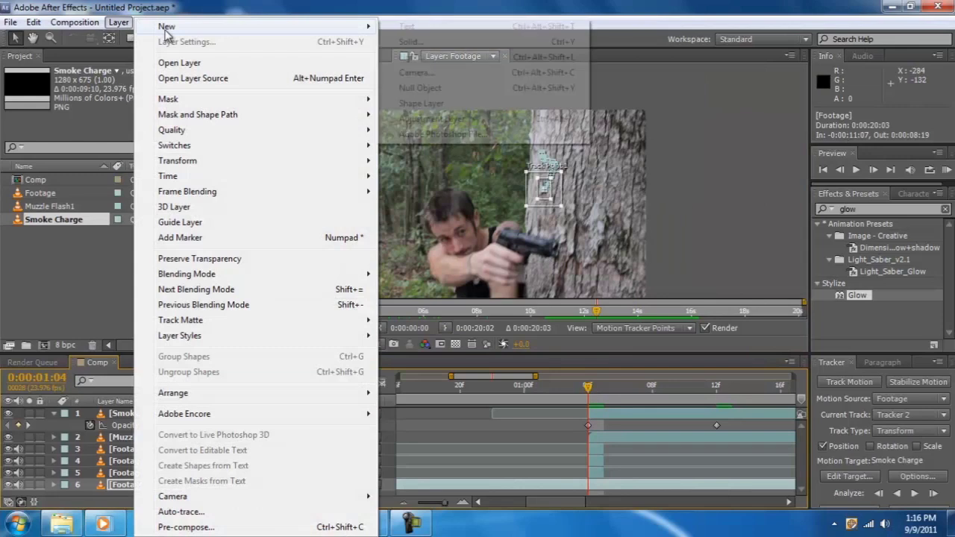
pyautogui.click(420, 89)
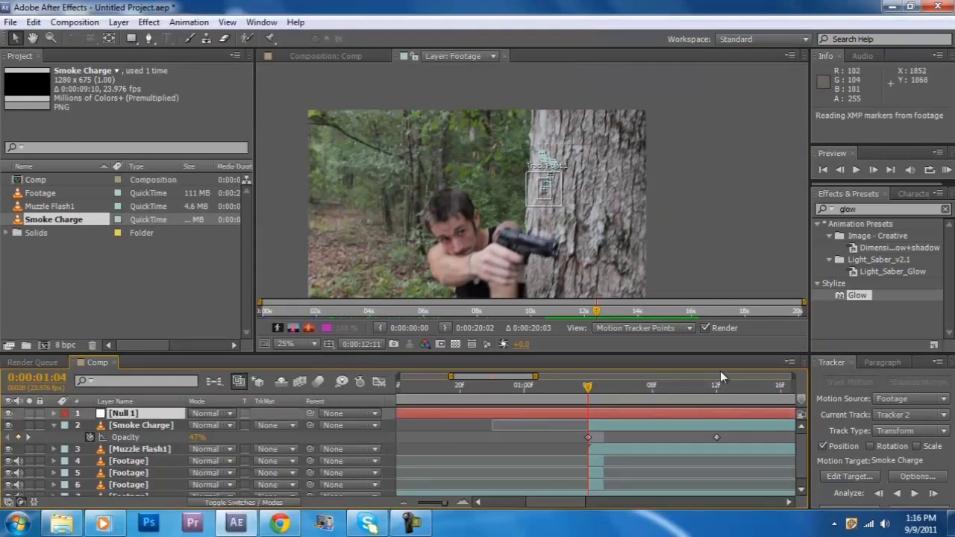
# Step: Set the tracker's motion target to Null 1 and apply the track in X and Y
pyautogui.click(840, 476)
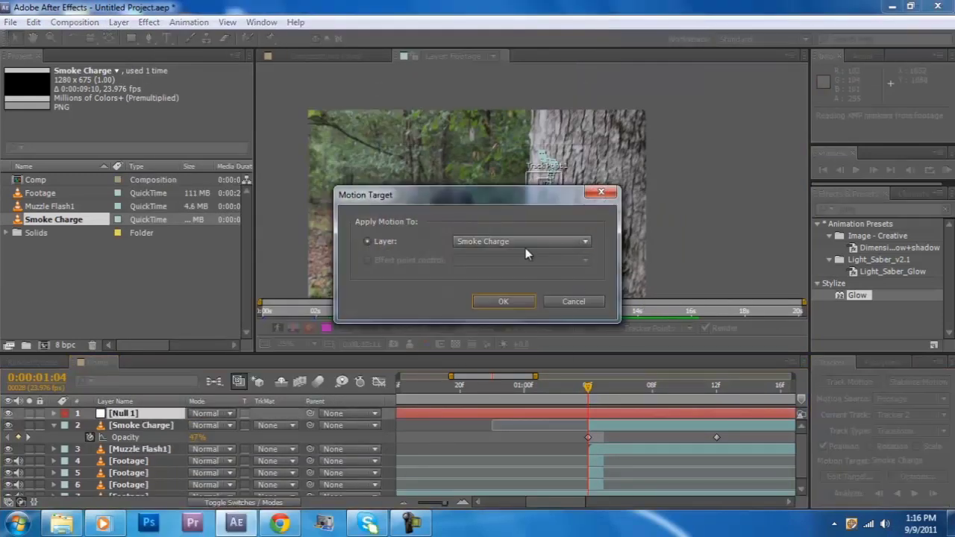
pyautogui.click(526, 245)
pyautogui.click(515, 259)
pyautogui.click(492, 302)
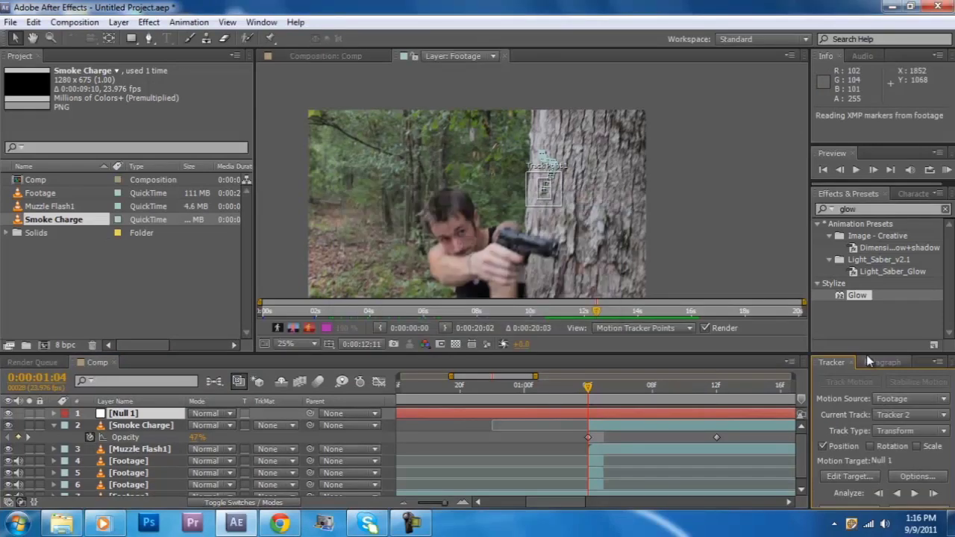
pyautogui.moveTo(867, 353); pyautogui.dragTo(866, 330)
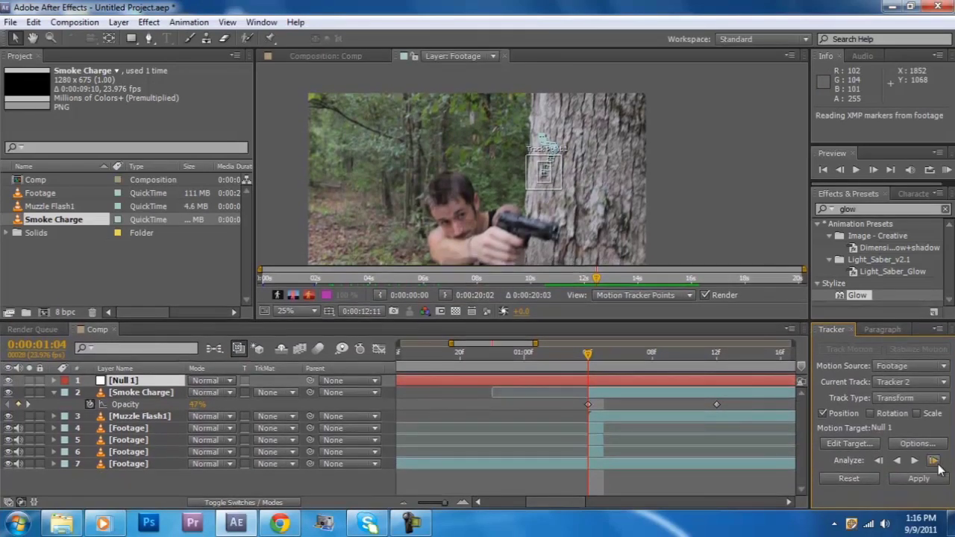
pyautogui.click(920, 478)
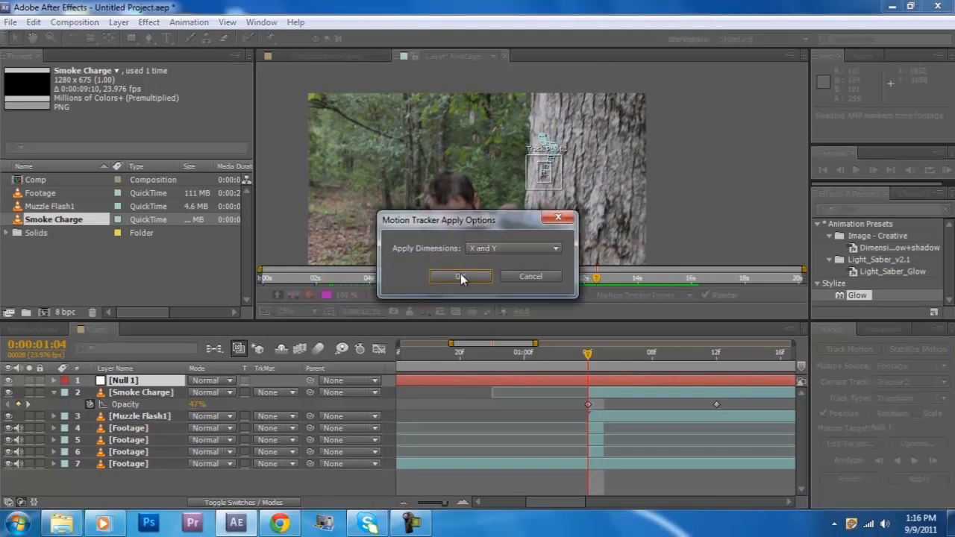
pyautogui.click(461, 278)
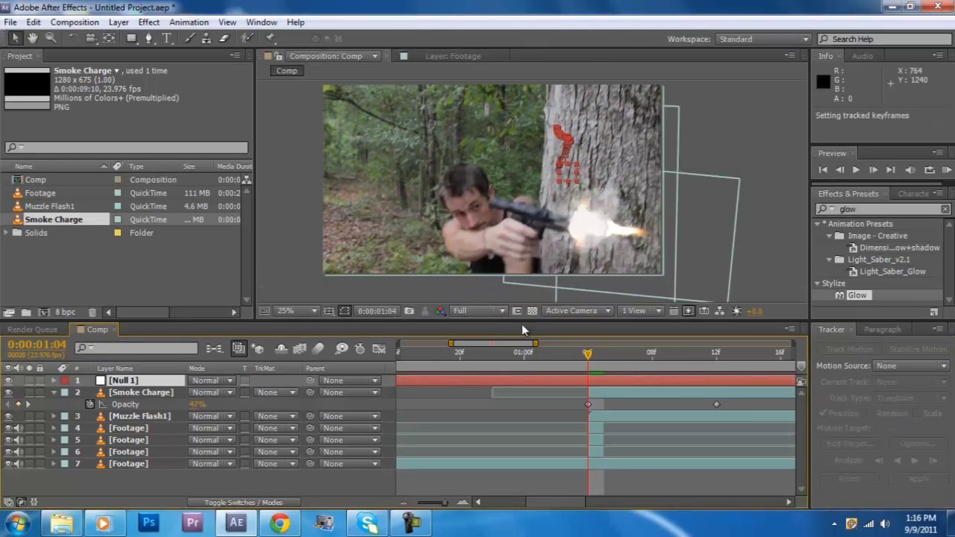
# Step: Parent Smoke Charge and Muzzle Flash1 to Null 1, then preview the tracked composite
pyautogui.moveTo(830, 320); pyautogui.dragTo(835, 345)
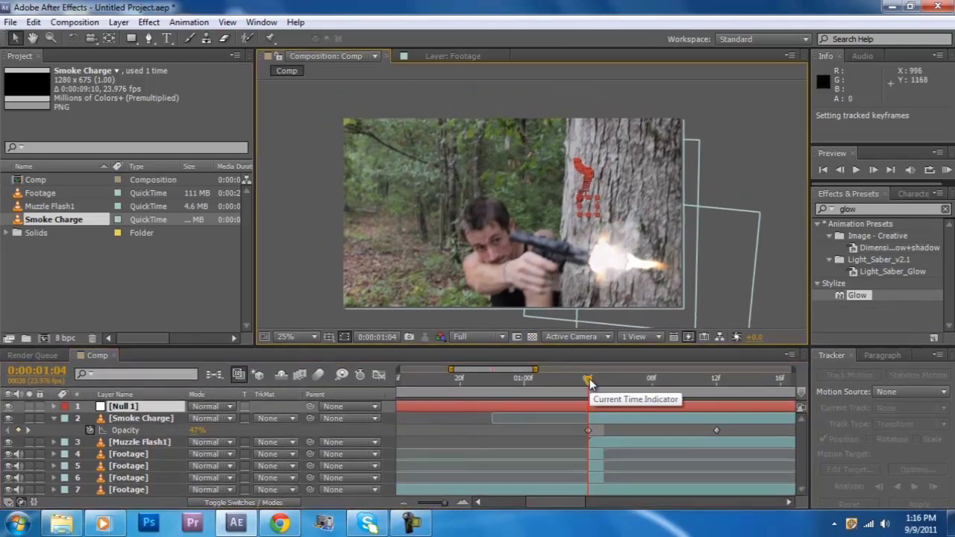
pyautogui.click(331, 419)
pyautogui.click(356, 309)
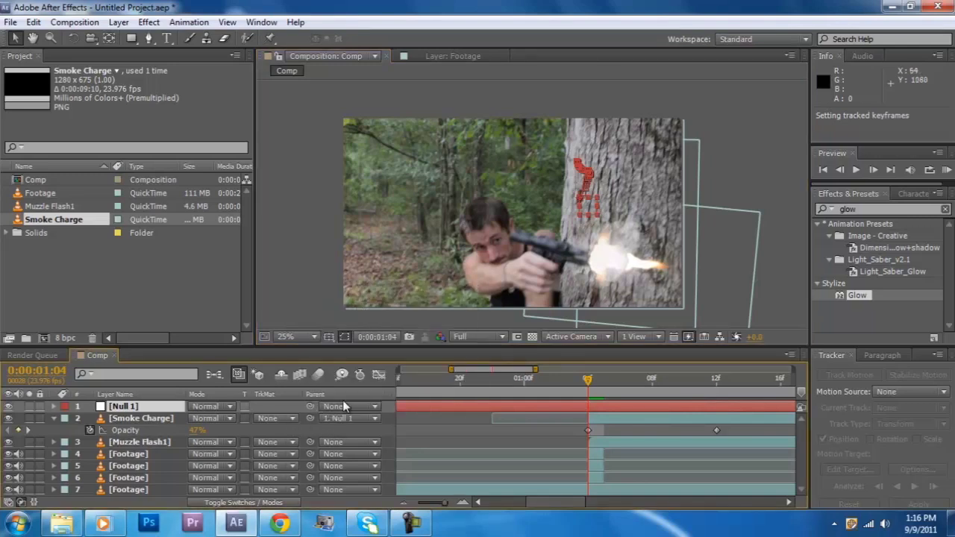
pyautogui.click(333, 442)
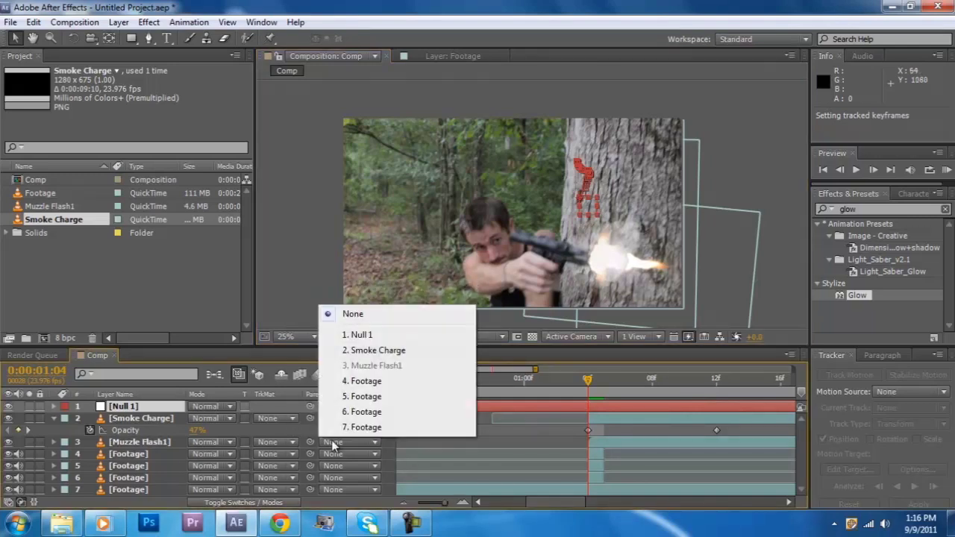
pyautogui.click(374, 337)
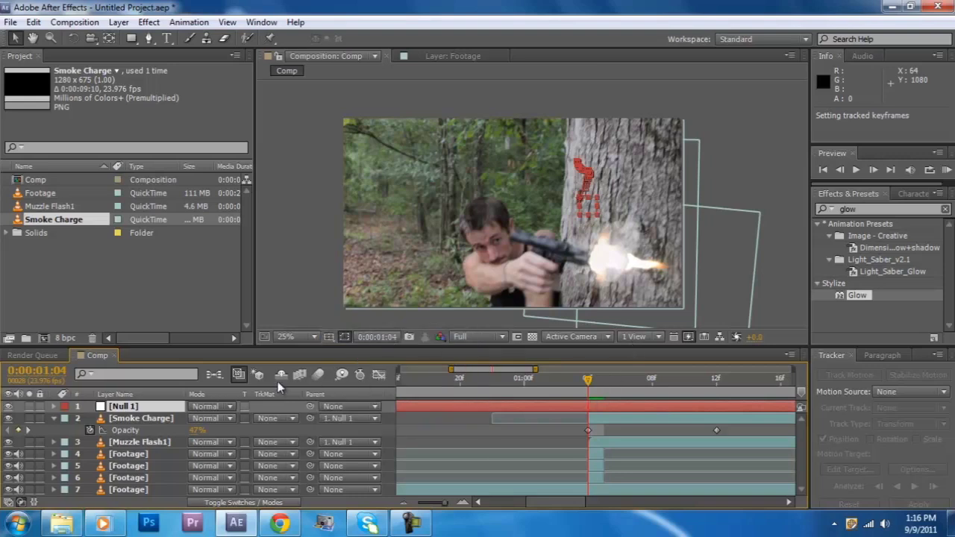
pyautogui.click(54, 418)
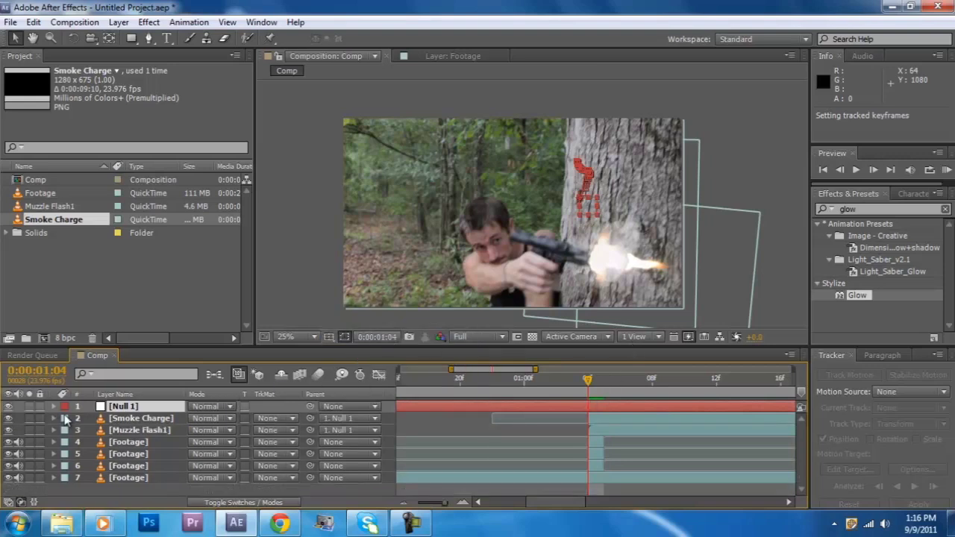
pyautogui.click(946, 170)
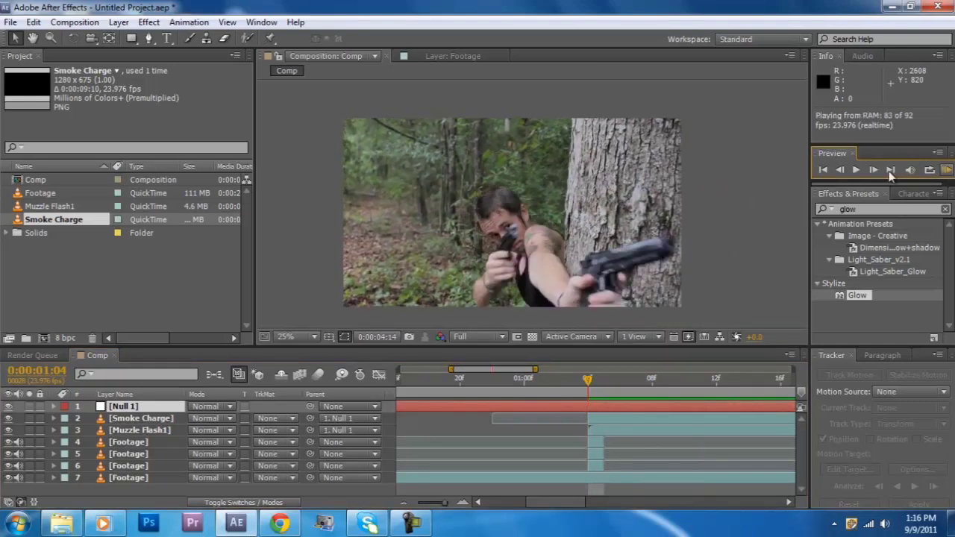
# Step: Nudge the Smoke Charge layer over the muzzle flash and preview the composite again
pyautogui.click(786, 195)
pyautogui.moveTo(589, 385)
pyautogui.mouseDown()
pyautogui.moveTo(606, 388)
pyautogui.moveTo(596, 388)
pyautogui.mouseUp()
pyautogui.press('.')
pyautogui.press('.')
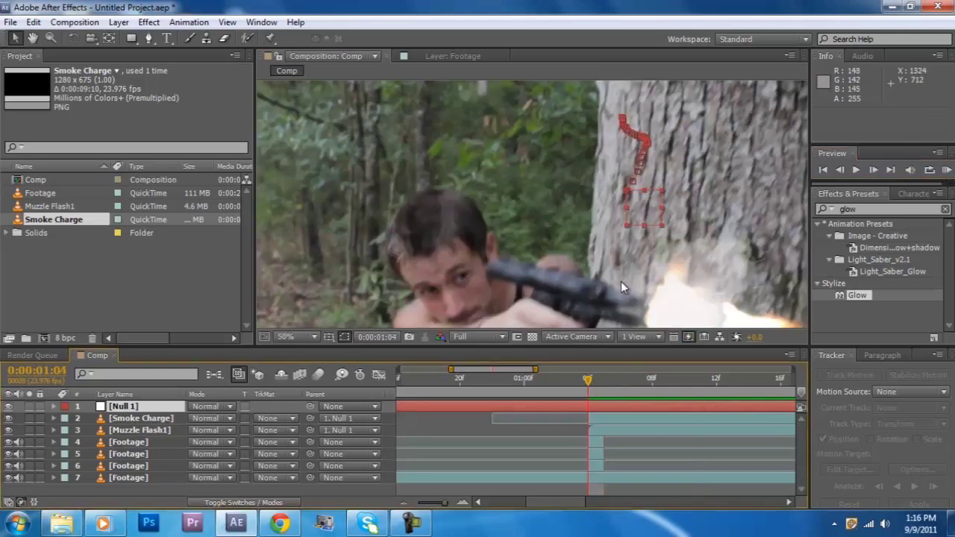
pyautogui.press(',')
pyautogui.moveTo(634, 254)
pyautogui.mouseDown()
pyautogui.moveTo(648, 266)
pyautogui.moveTo(640, 263)
pyautogui.mouseUp()
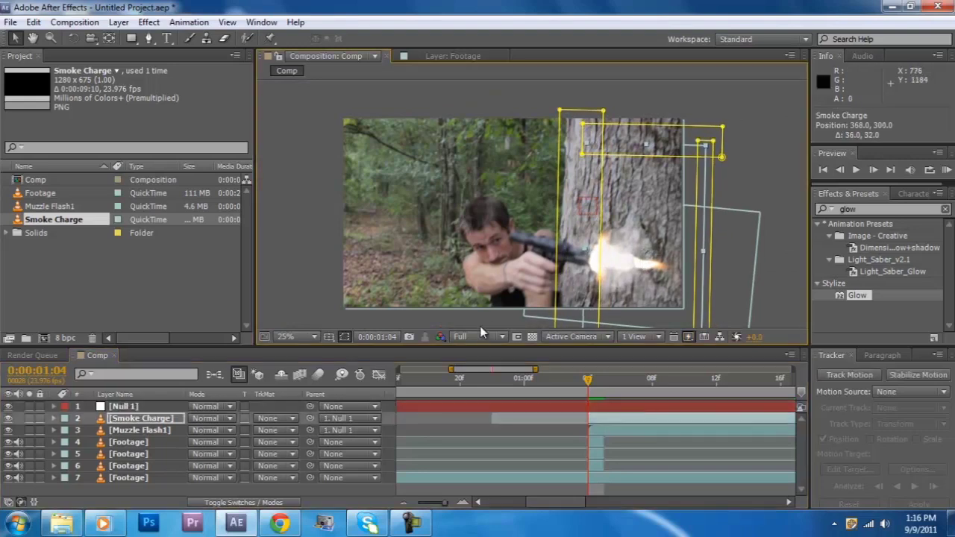
pyautogui.click(945, 170)
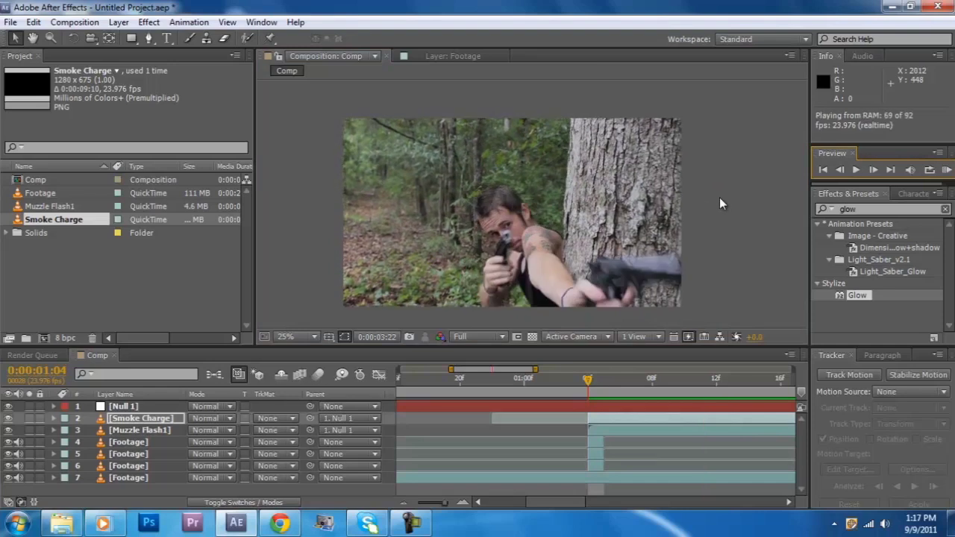
# Step: Stop playback, check the smoke at frame 1:06 in the full frame, and deselect the layer
pyautogui.click(719, 197)
pyautogui.moveTo(588, 382)
pyautogui.mouseDown()
pyautogui.moveTo(715, 387)
pyautogui.moveTo(554, 394)
pyautogui.moveTo(629, 398)
pyautogui.moveTo(746, 377)
pyautogui.moveTo(589, 385)
pyautogui.mouseUp()
pyautogui.press(',')
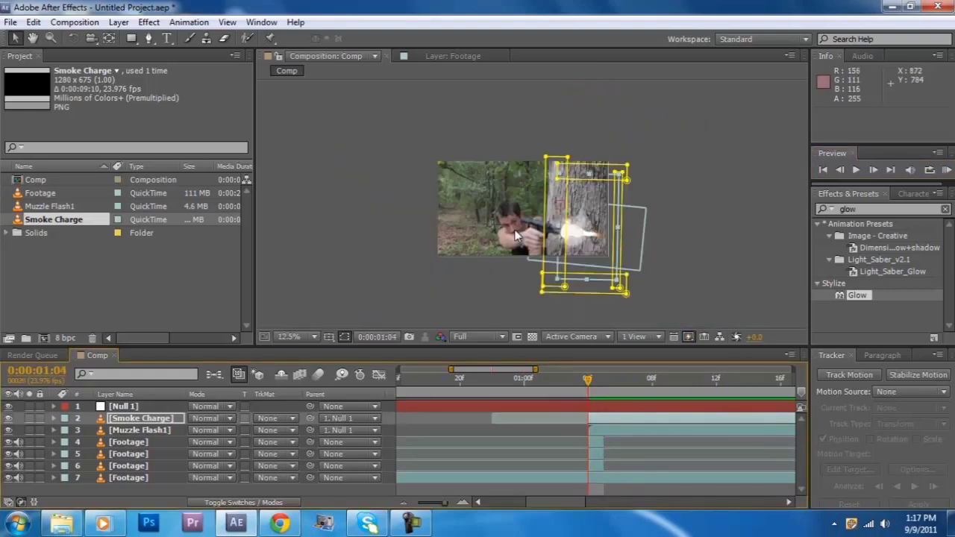
pyautogui.click(697, 171)
pyautogui.press('.')
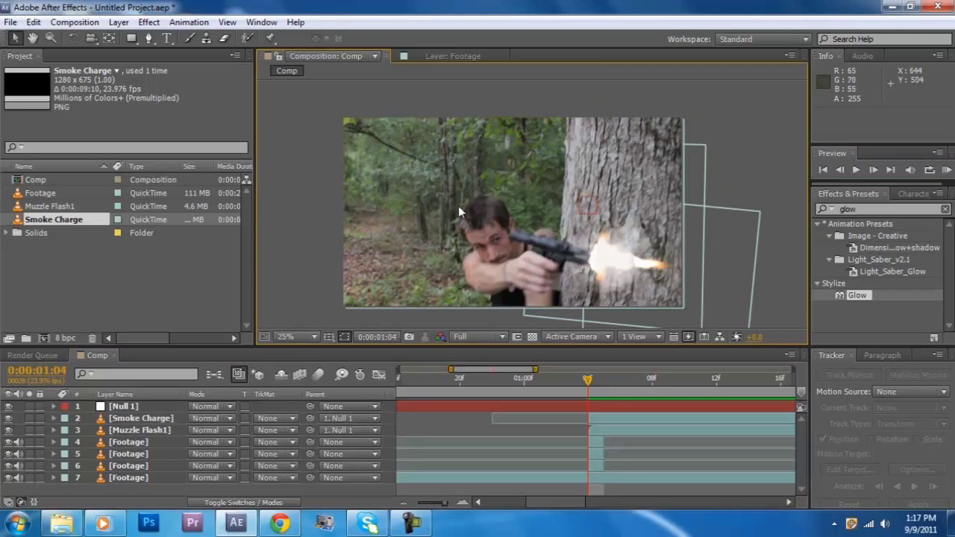
pyautogui.click(556, 379)
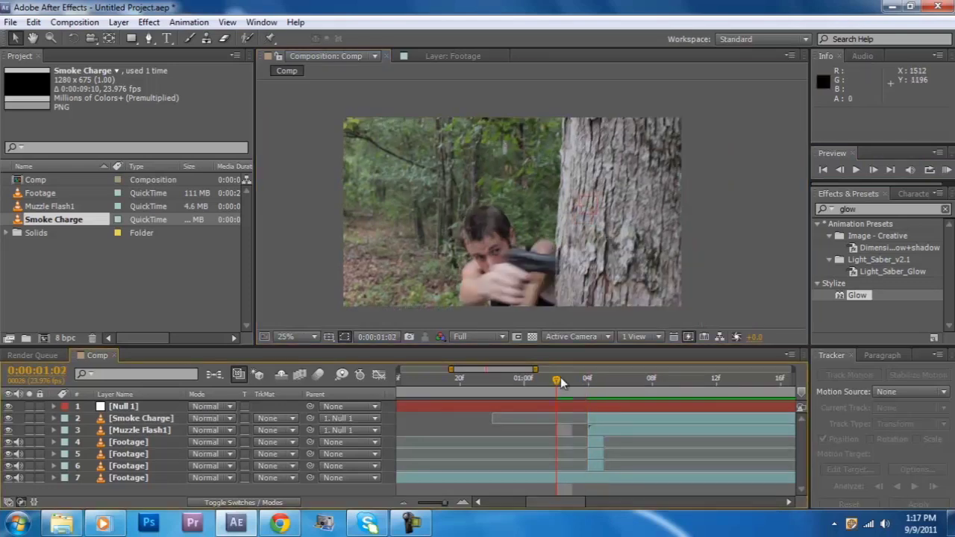
pyautogui.click(943, 177)
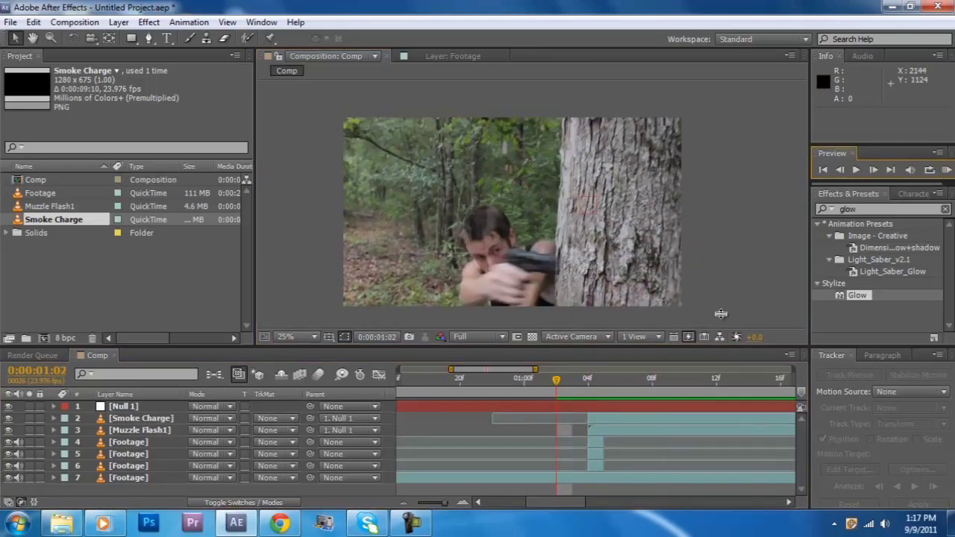